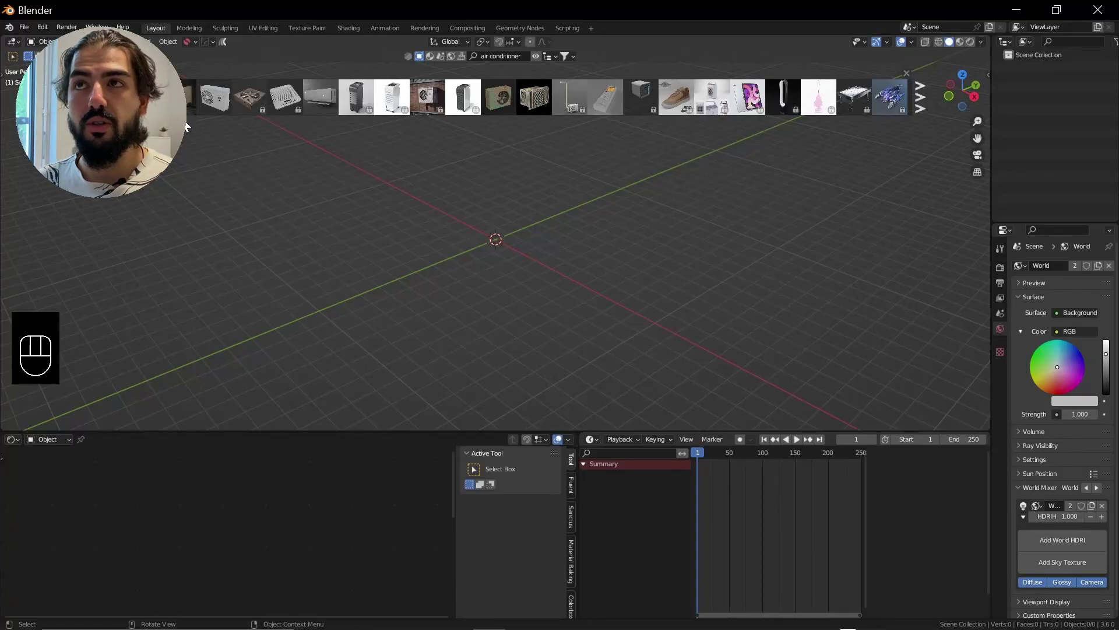
Place the LG air conditioner asset from the asset results in the scene and snap its parent empty to the 3D cursor.
left_click_drag(215, 96, 517, 235)
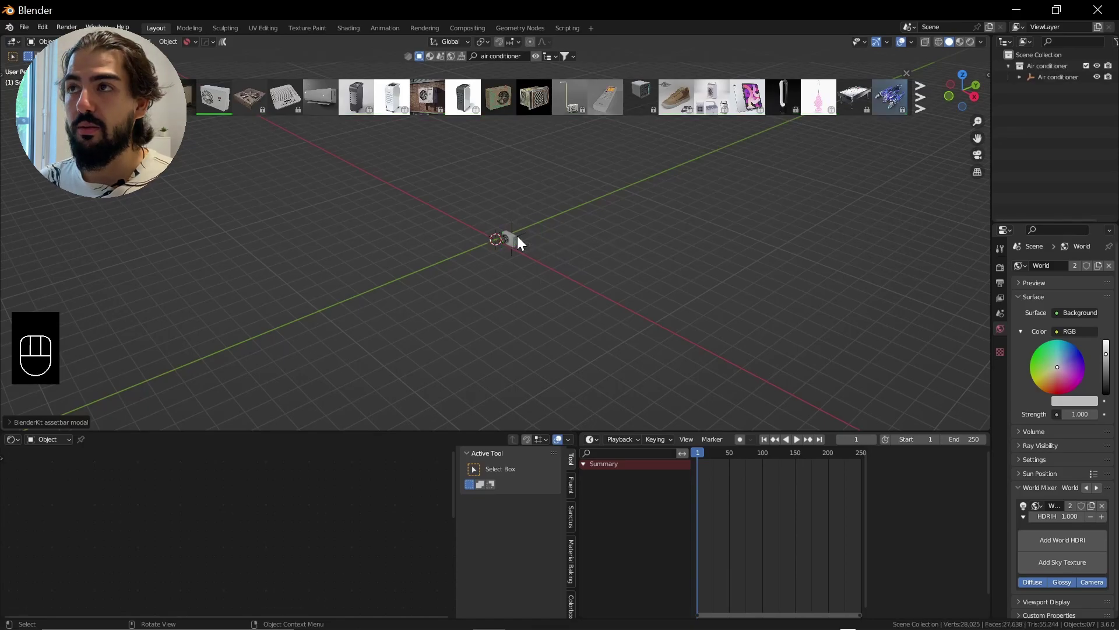
key("KP_Decimal")
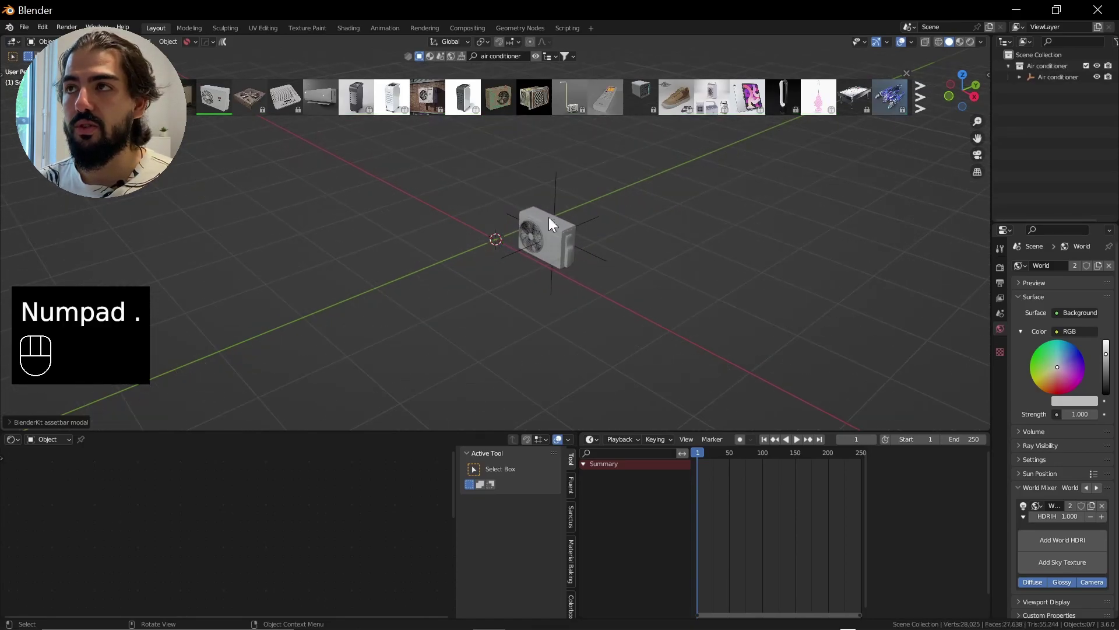
left_click(554, 190)
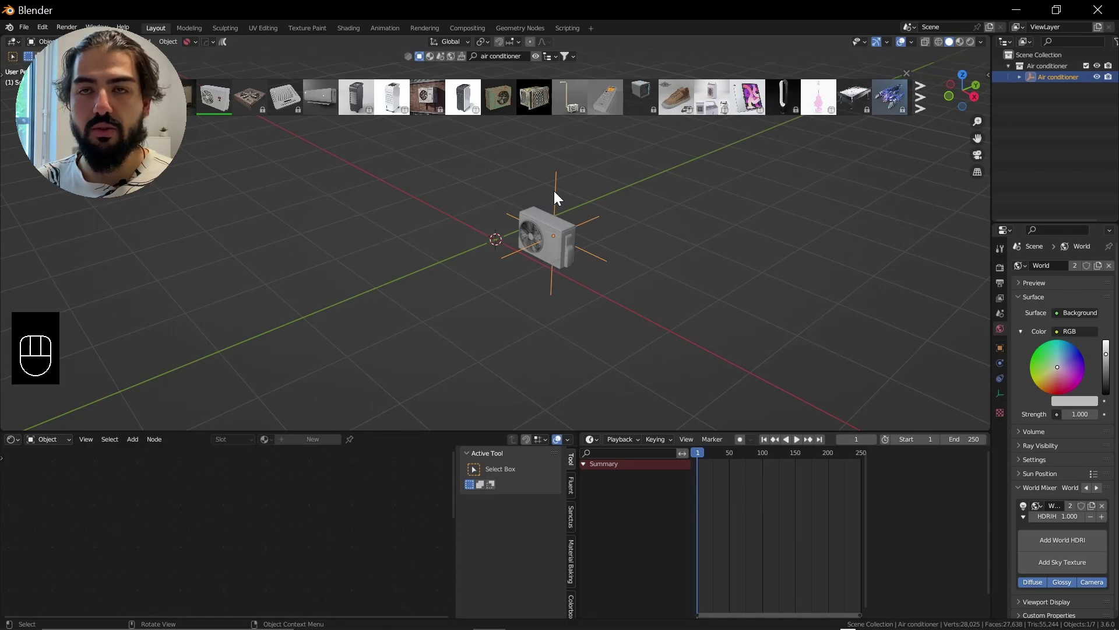
key("shift+s")
left_click(555, 174)
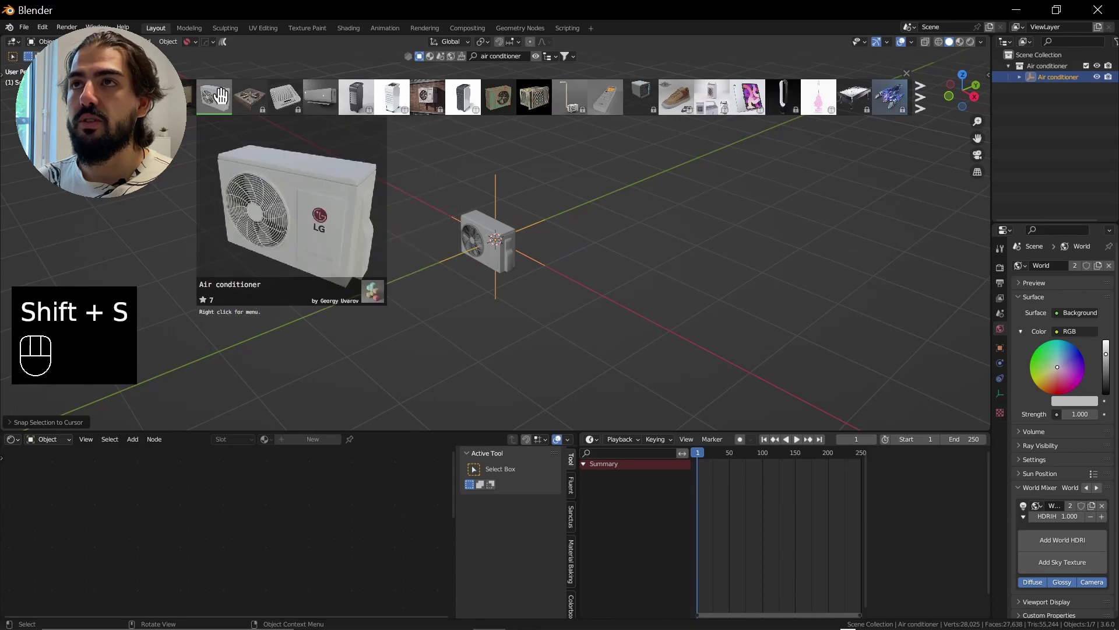
Check the air conditioner asset's details, close the asset bar and snap the unit to the 3D cursor again.
right_click(220, 95)
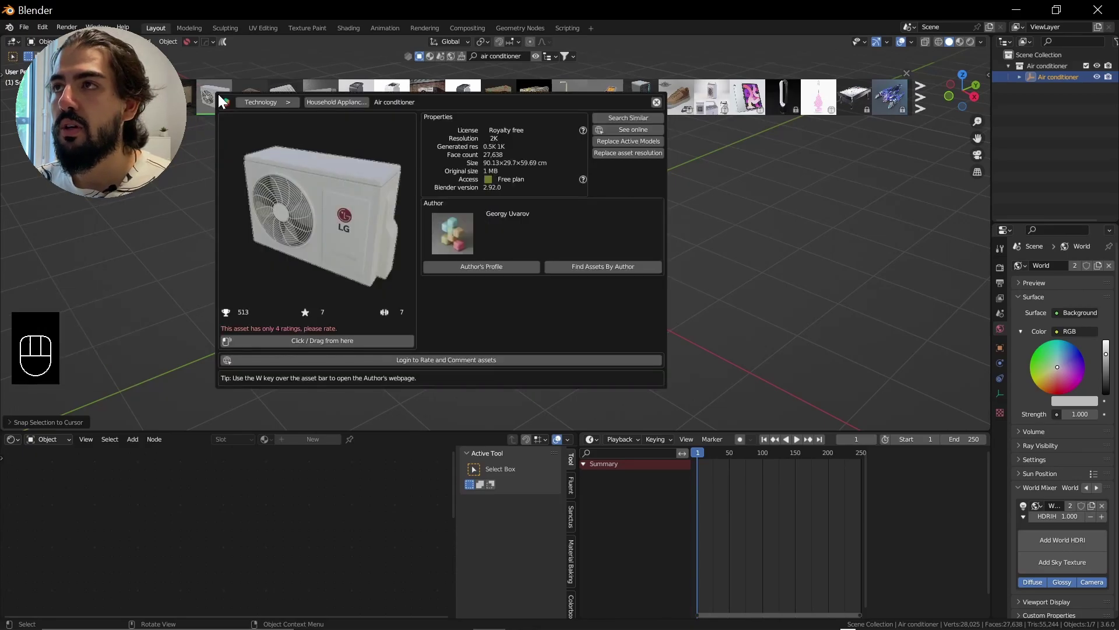
key("Escape")
key("Escape")
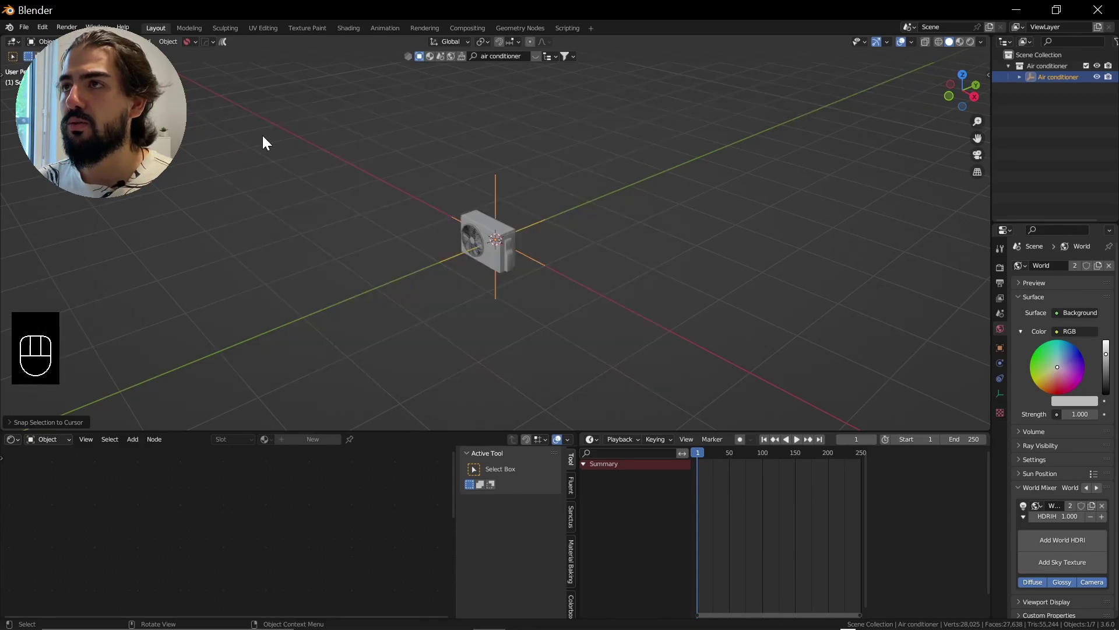
key("shift+s")
left_click(410, 171)
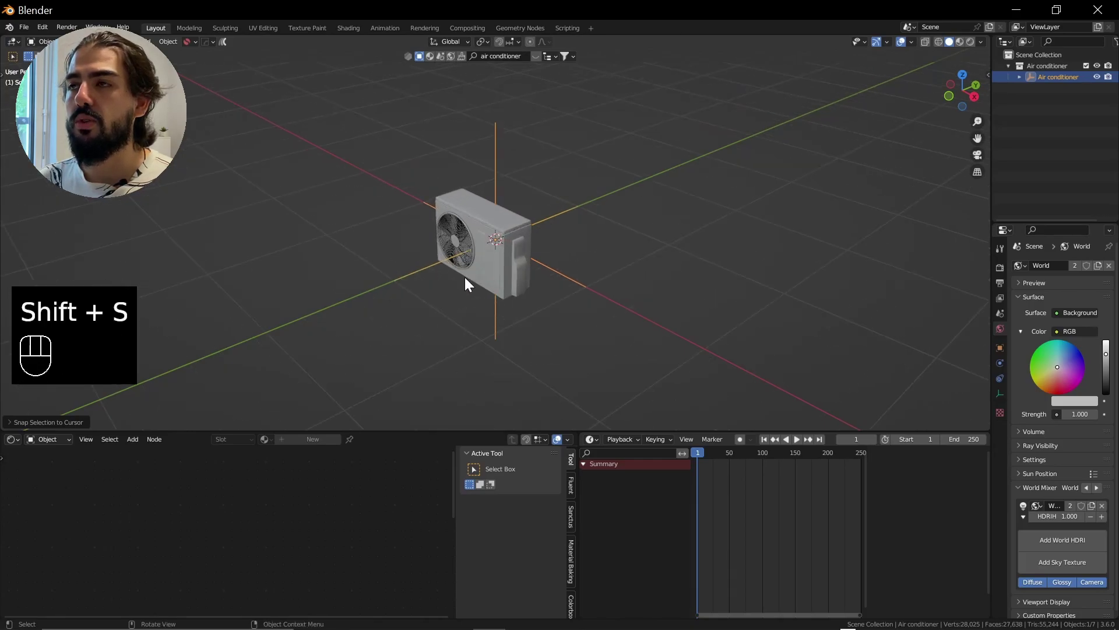
Examine the air conditioner's front, fan grille and side in rendered shading.
middle_click_drag(464, 278, 537, 228)
scroll(566, 238, "up", 3)
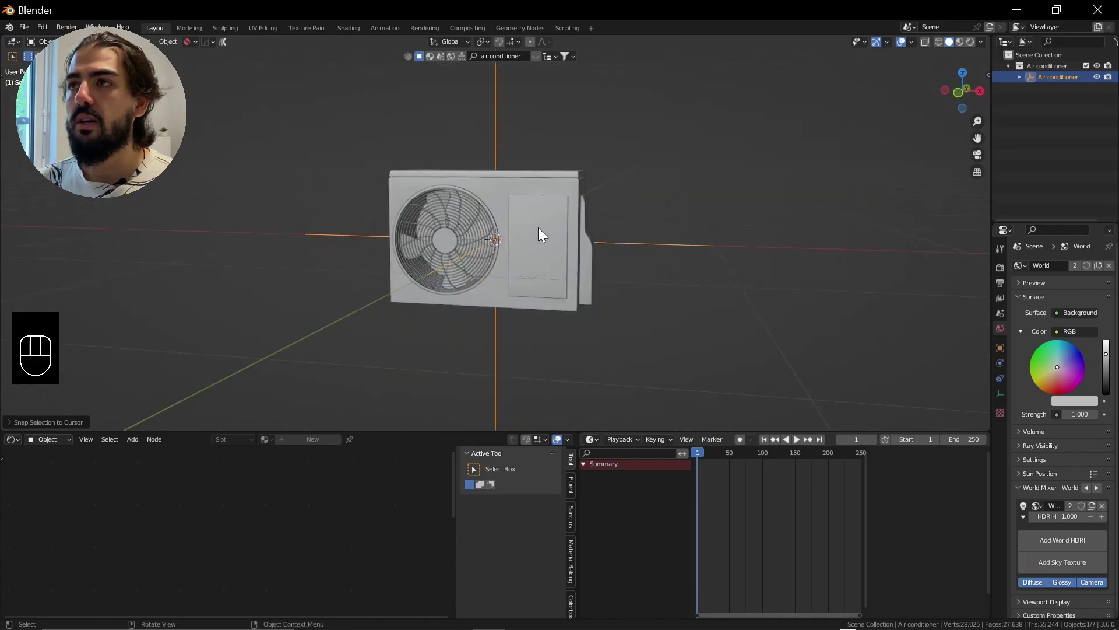
key("t")
key("t")
key("z")
left_click(544, 193)
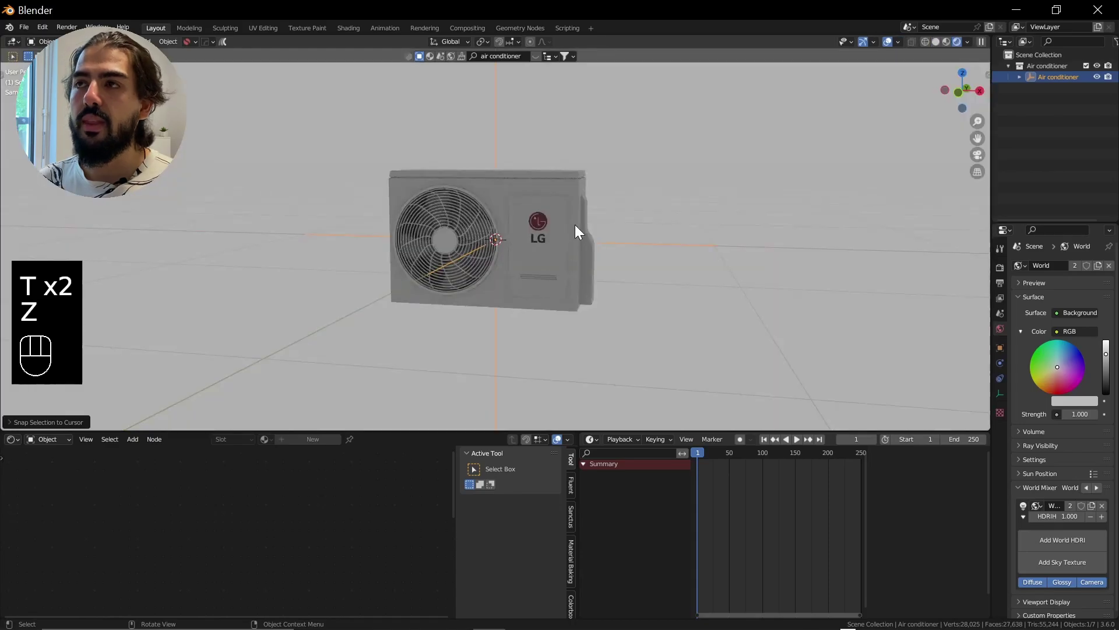
middle_click_drag(574, 225, 484, 236)
scroll(484, 235, "up", 3)
scroll(403, 254, "up", 2)
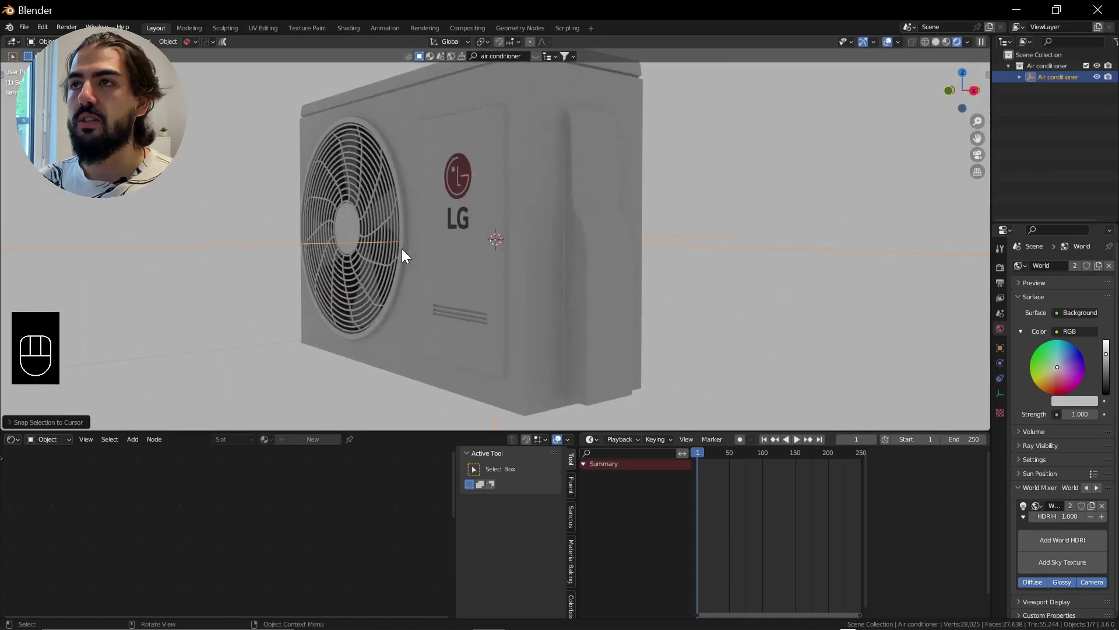
scroll(401, 248, "down", 1)
middle_click_drag(408, 248, 522, 236, "shift")
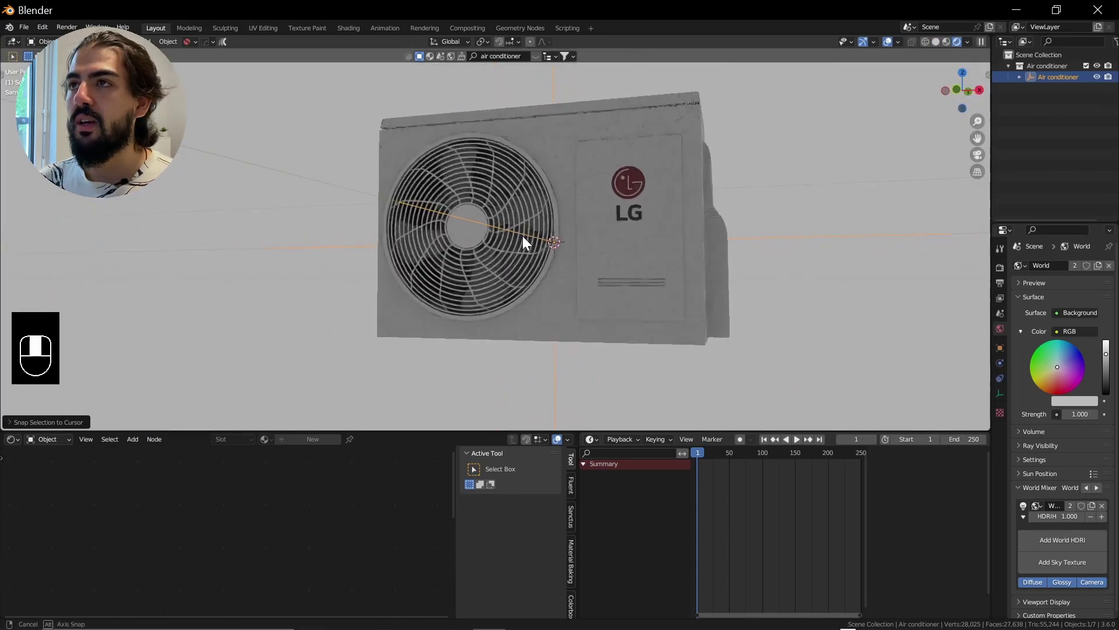
scroll(520, 240, "up", 2)
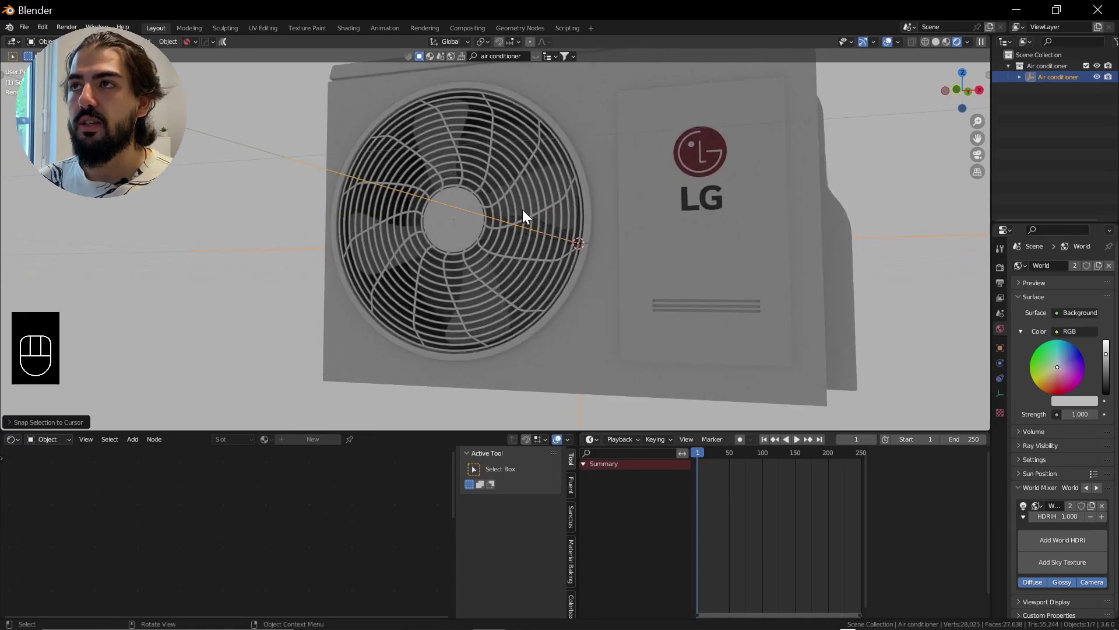
Return the viewport to solid shading and place the 3D cursor at the centre of the fan grille.
key("z")
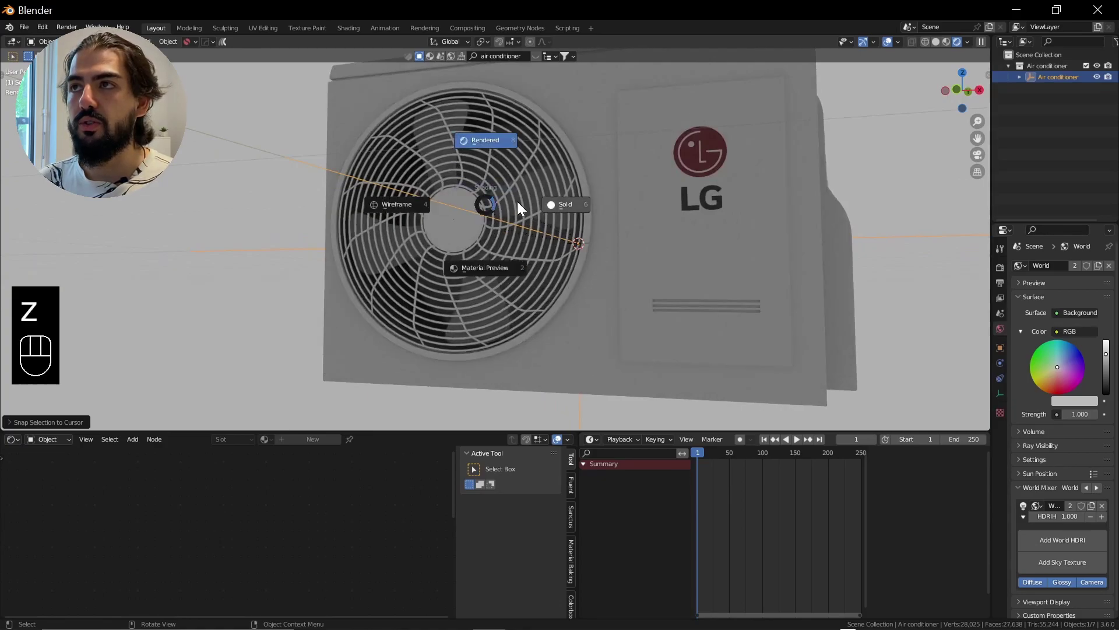
left_click(516, 201)
middle_click_drag(569, 264, 443, 260)
right_click(456, 229, "shift")
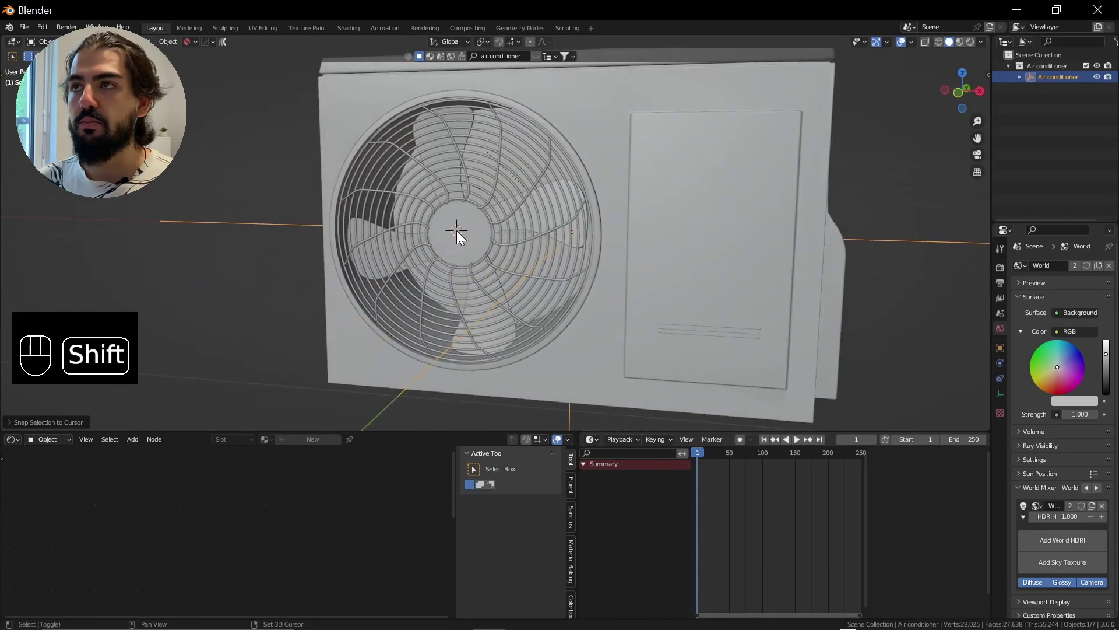
Add a plane at the 3D cursor and rotate it 90 degrees about the X axis so it stands upright.
key("shift+a")
mouse_move(457, 70)
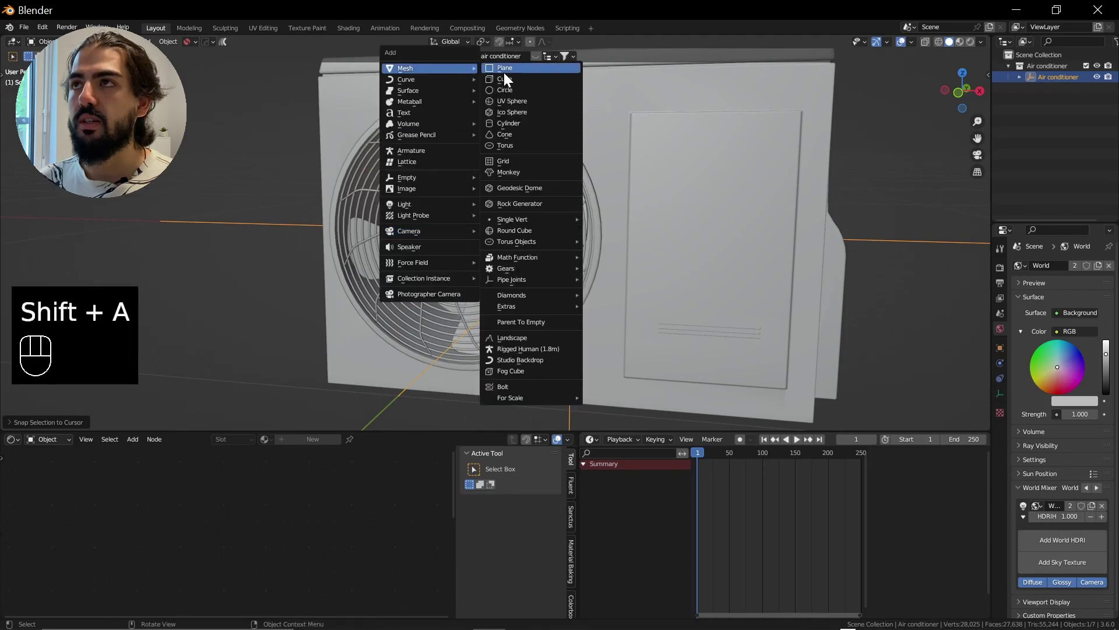
left_click(504, 70)
scroll(531, 219, "down", 1)
type("r")
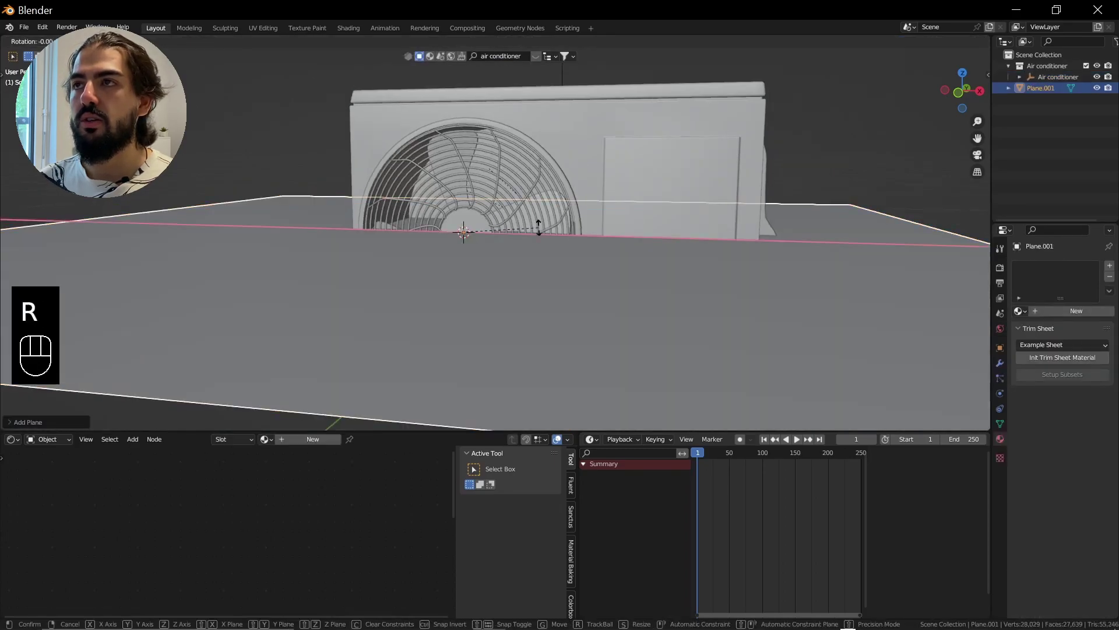
type("90")
key("Return")
scroll(527, 229, "down", 3)
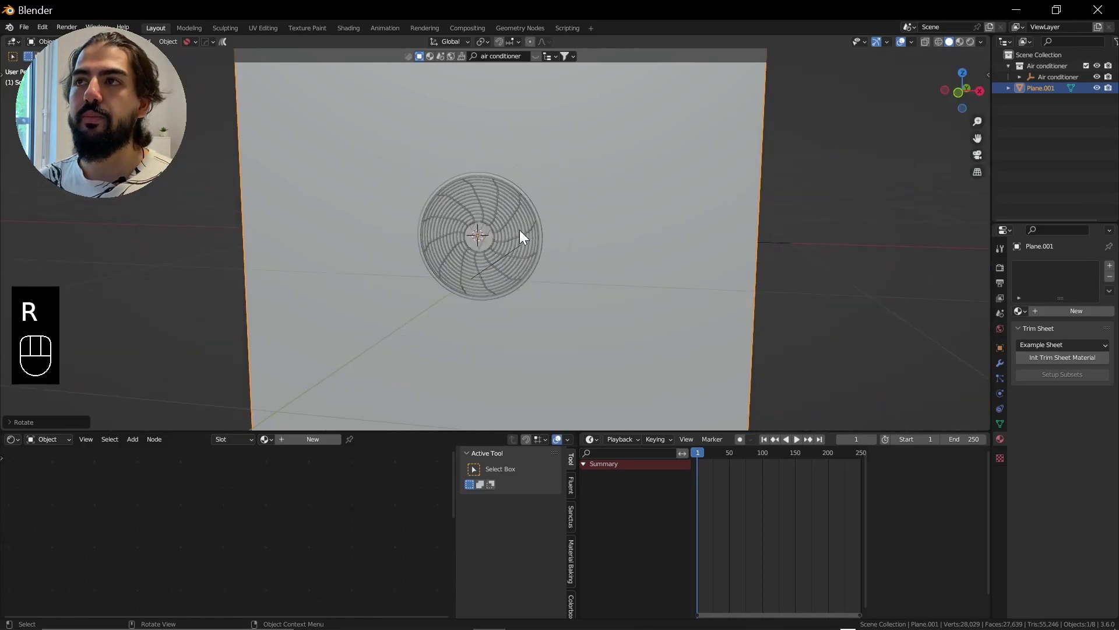
Scale the plane's mesh down to about the fan grille's width and flatten it along Z into a horizontal rectangle.
key("Tab")
key("s")
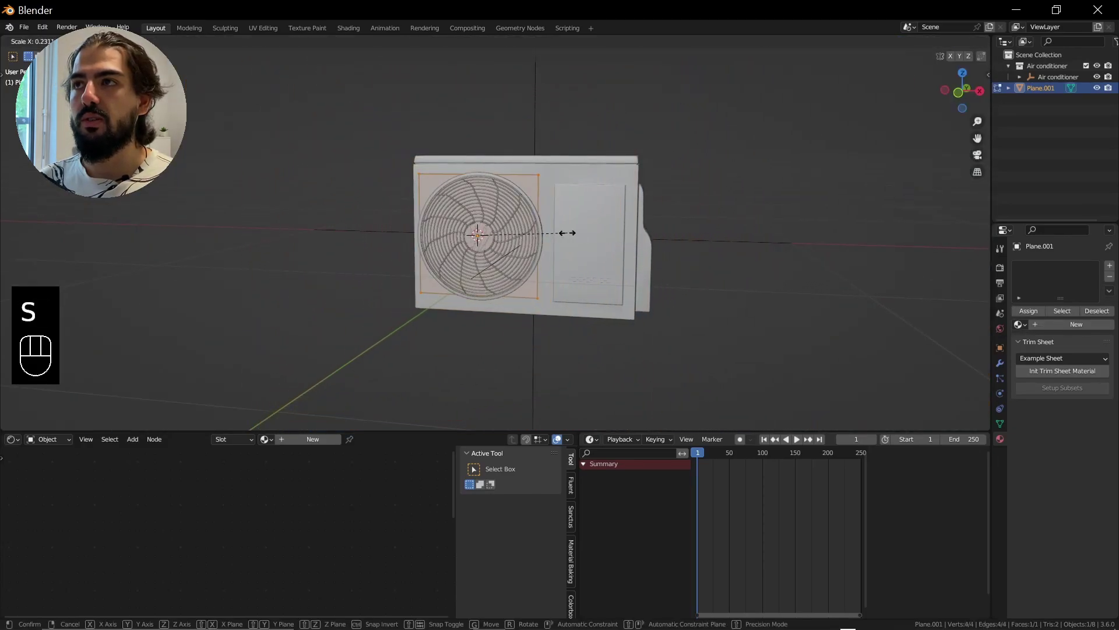
left_click(561, 232)
scroll(530, 244, "up", 2)
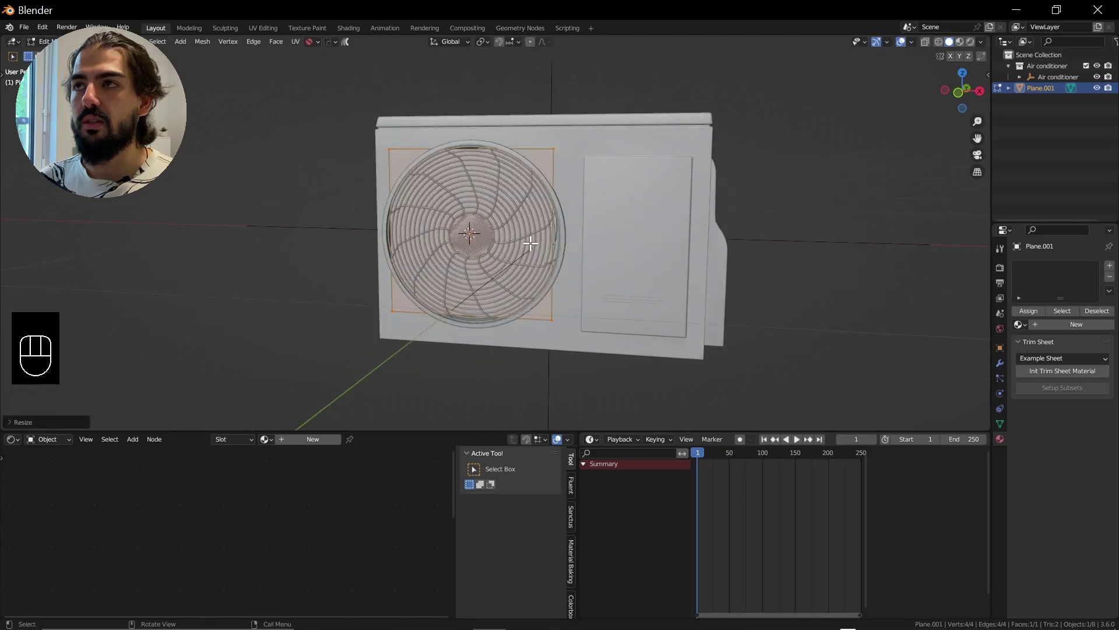
key("s")
key("z")
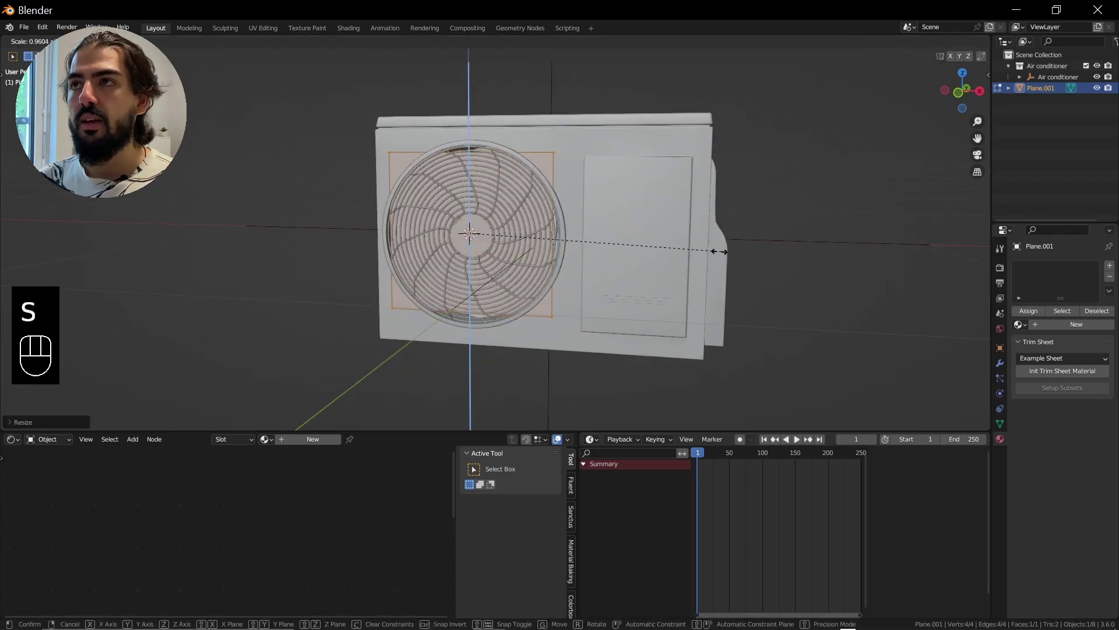
left_click(552, 222)
key("Tab")
Move the plane along Y until it sits just in front of the fan grille, and open its mesh in Edit Mode.
key("g")
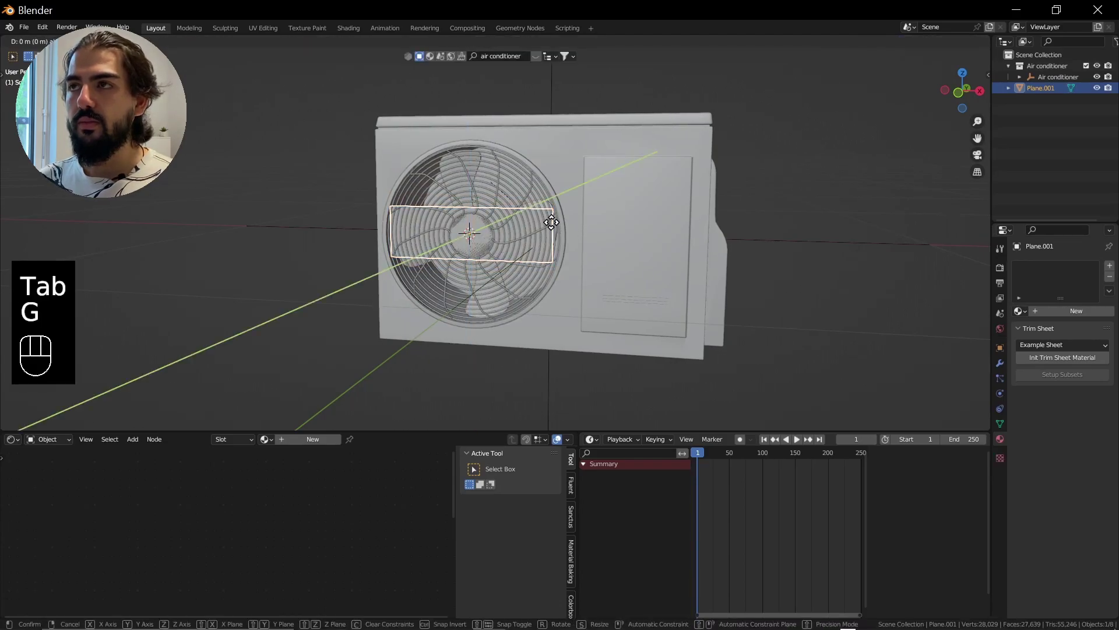
left_click(541, 233)
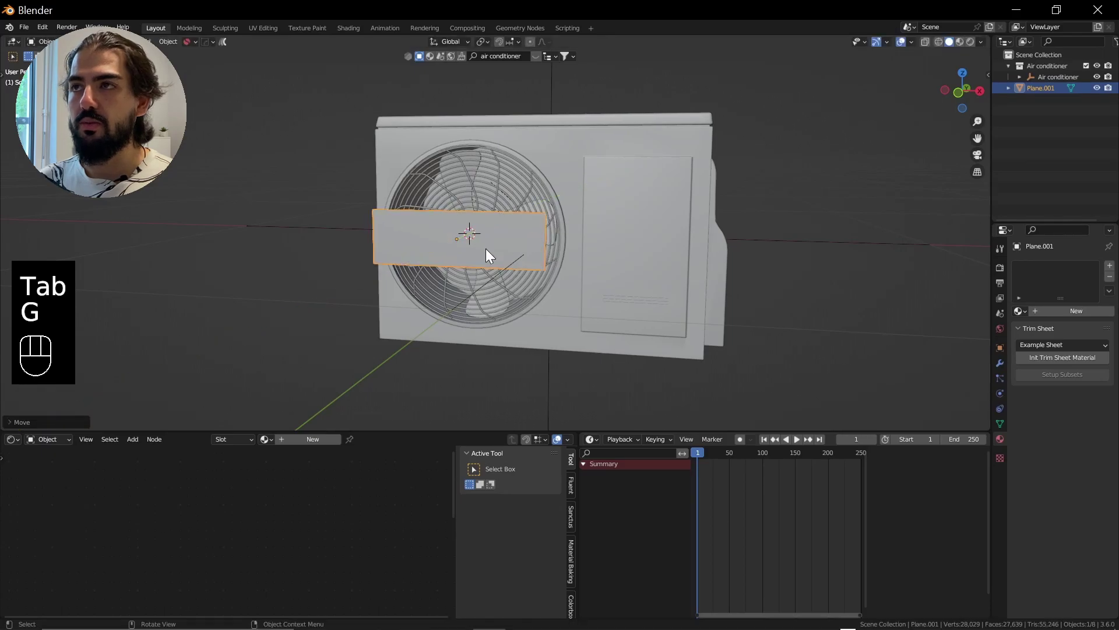
middle_click_drag(507, 236, 546, 231)
scroll(546, 230, "up", 2)
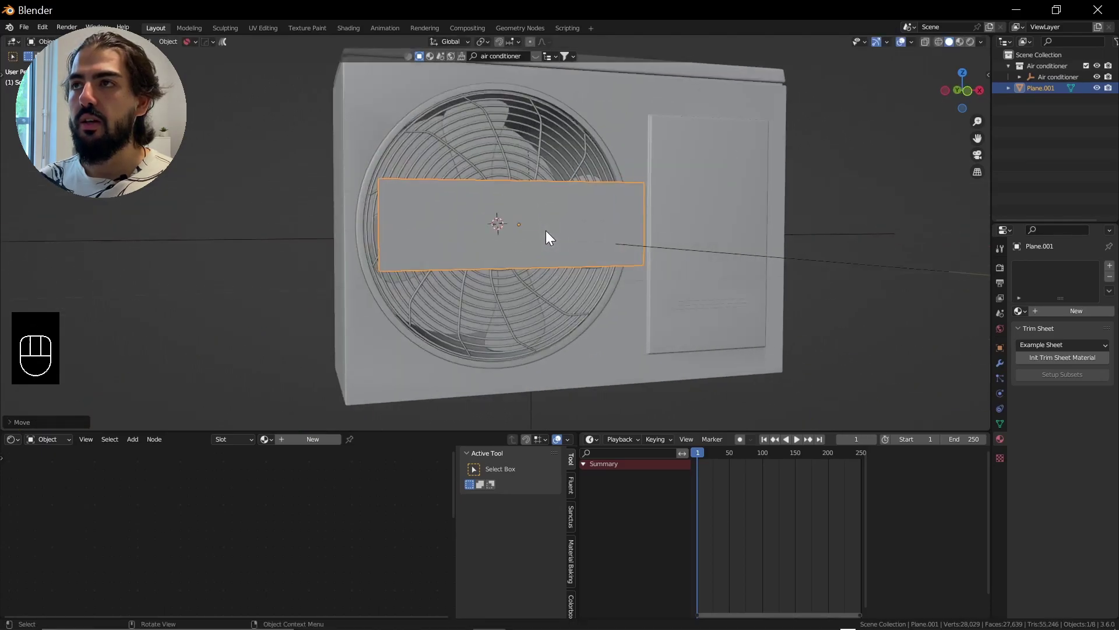
key("Tab")
scroll(517, 245, "up", 2)
key("ctrl+t")
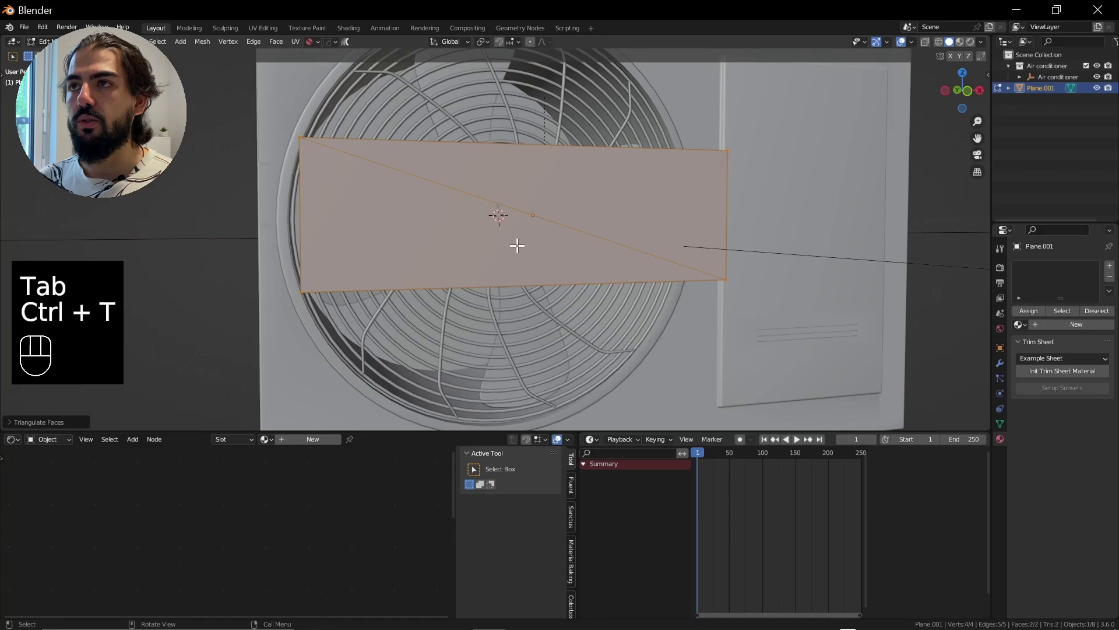
key("Escape")
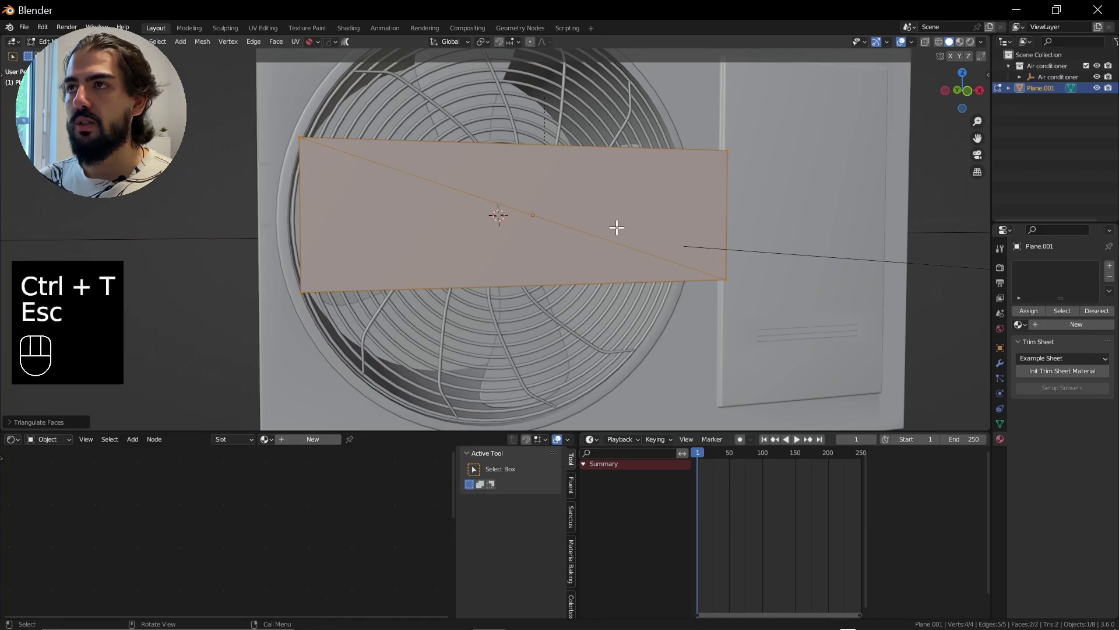
key("ctrl+z")
Add 18 evenly spaced vertical loop cuts across the plane without sliding them.
key("ctrl+r")
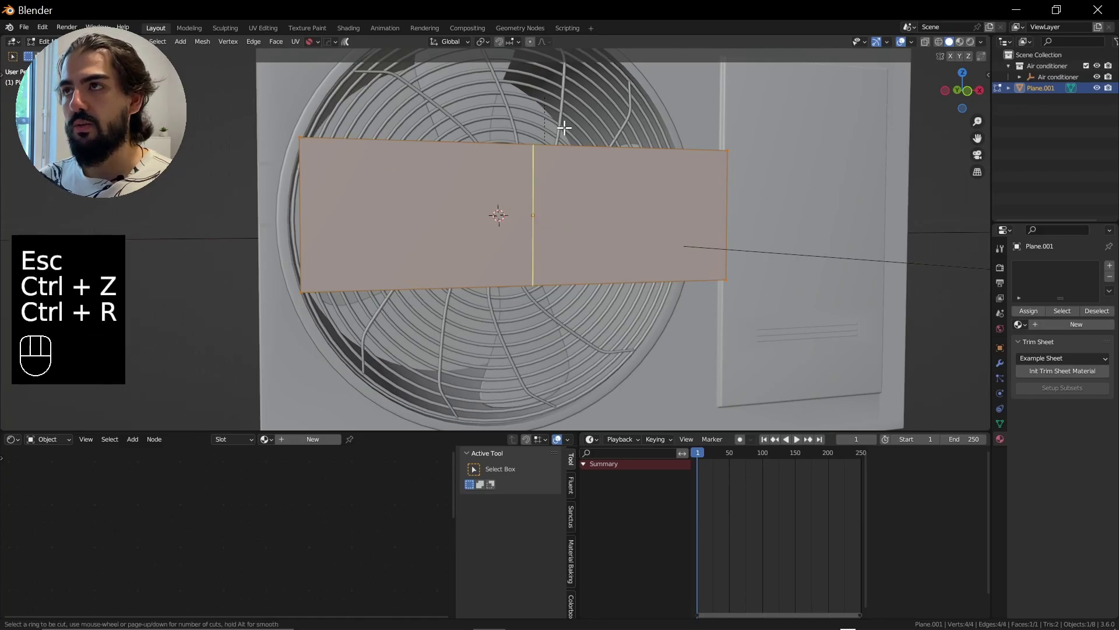
scroll(567, 127, "up", 14)
scroll(567, 127, "up", 2)
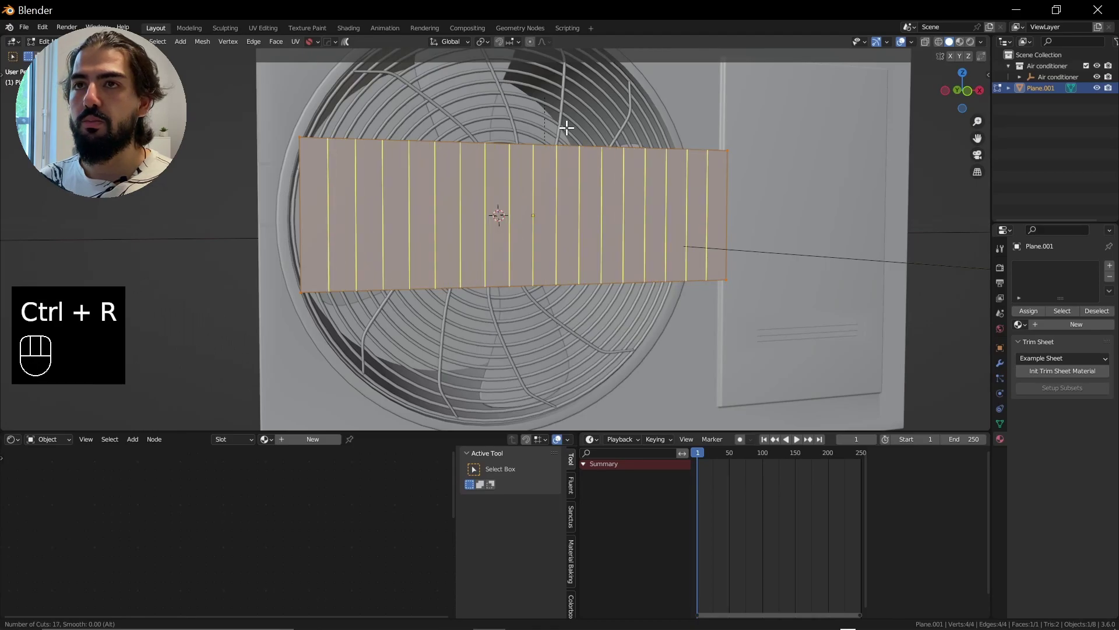
left_click(567, 127)
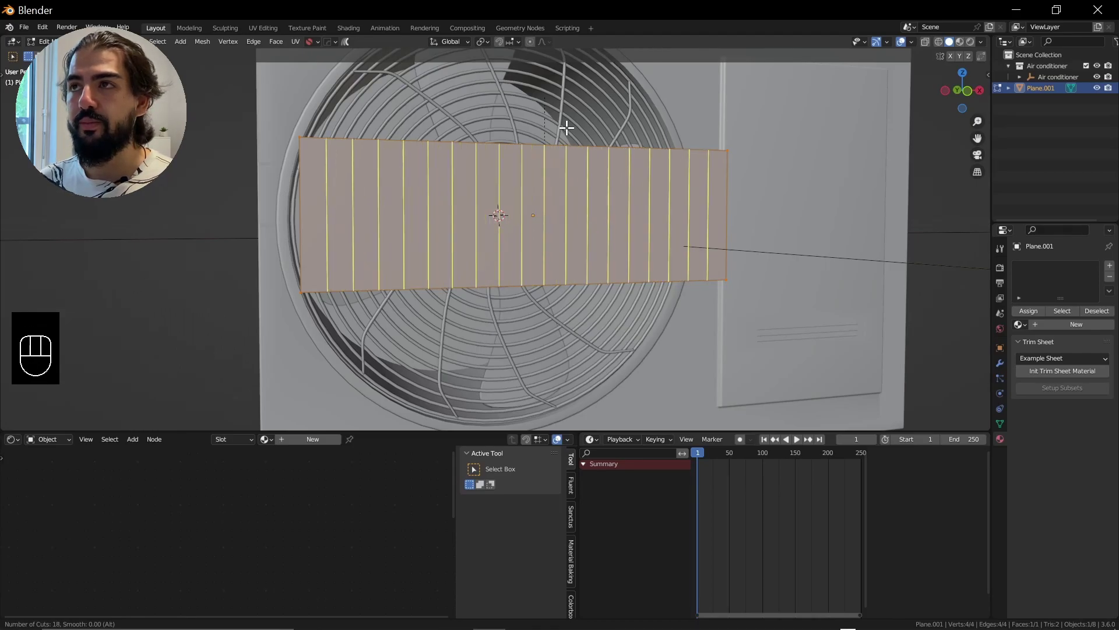
left_click(566, 127)
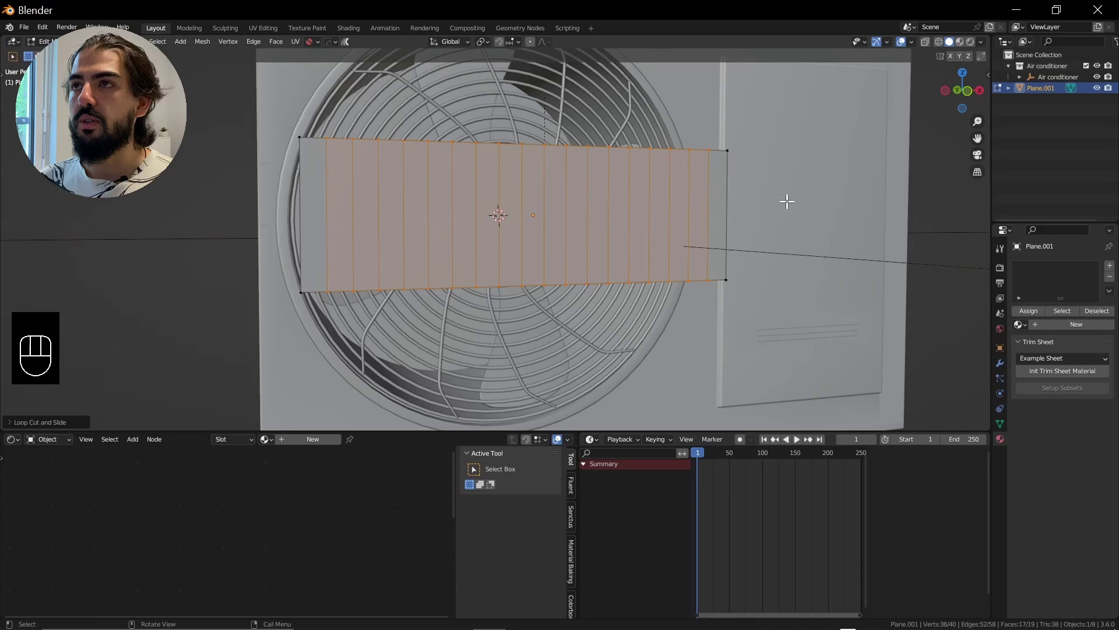
Scale the whole segmented mesh down along Z into a narrow horizontal strip.
key("a")
key("s")
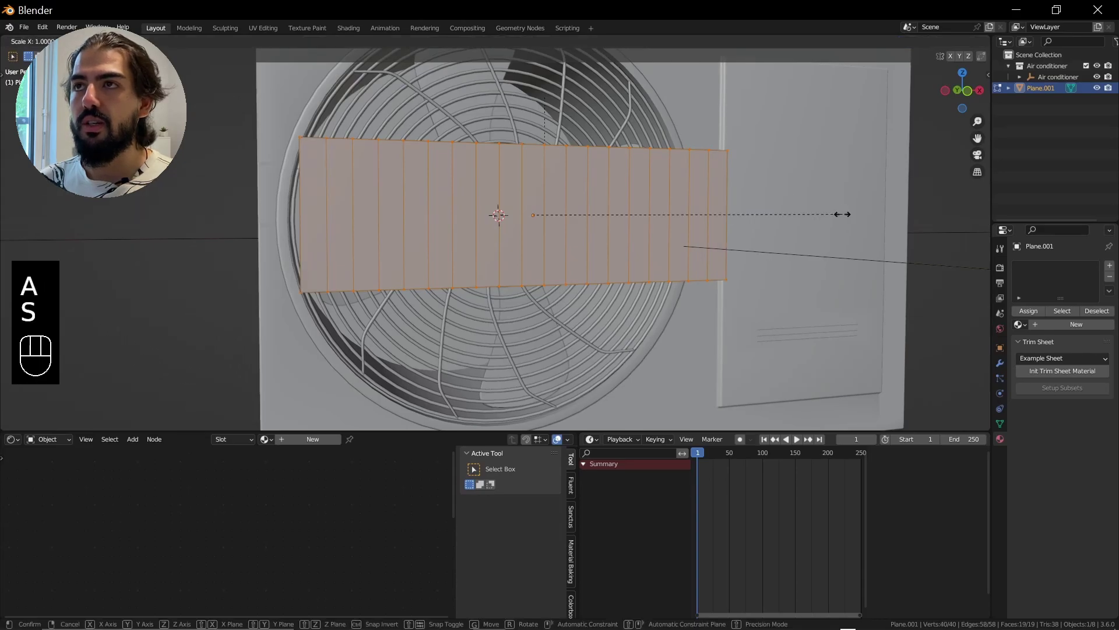
key("z")
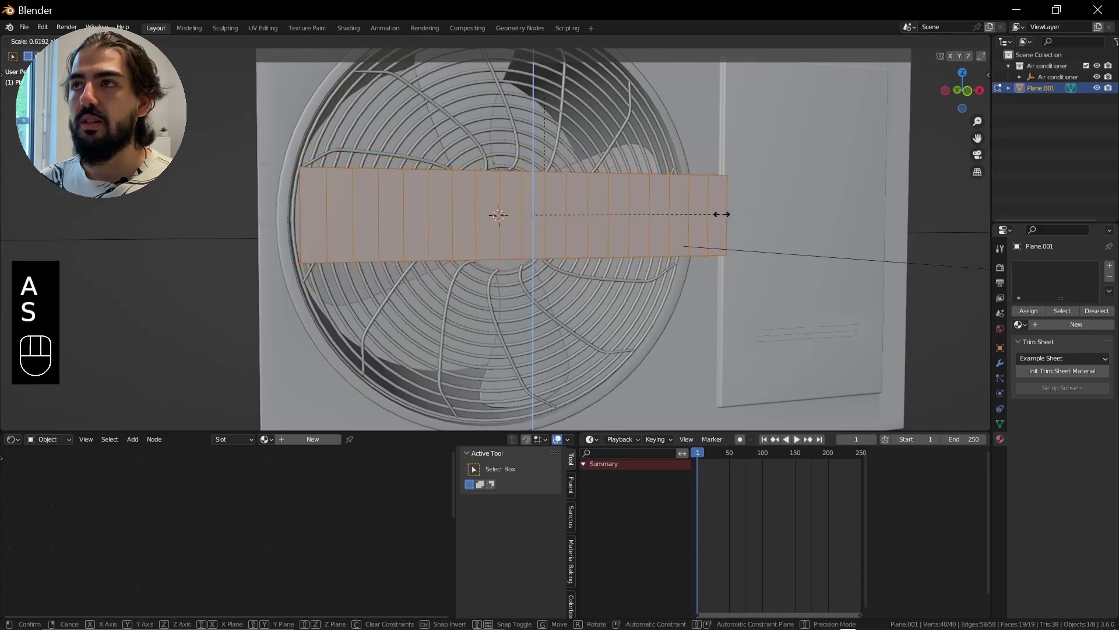
left_click(590, 216)
Select all the edges along the strip's lower border in edge mode and apply Checker Deselect to keep alternate edges.
left_click(313, 230)
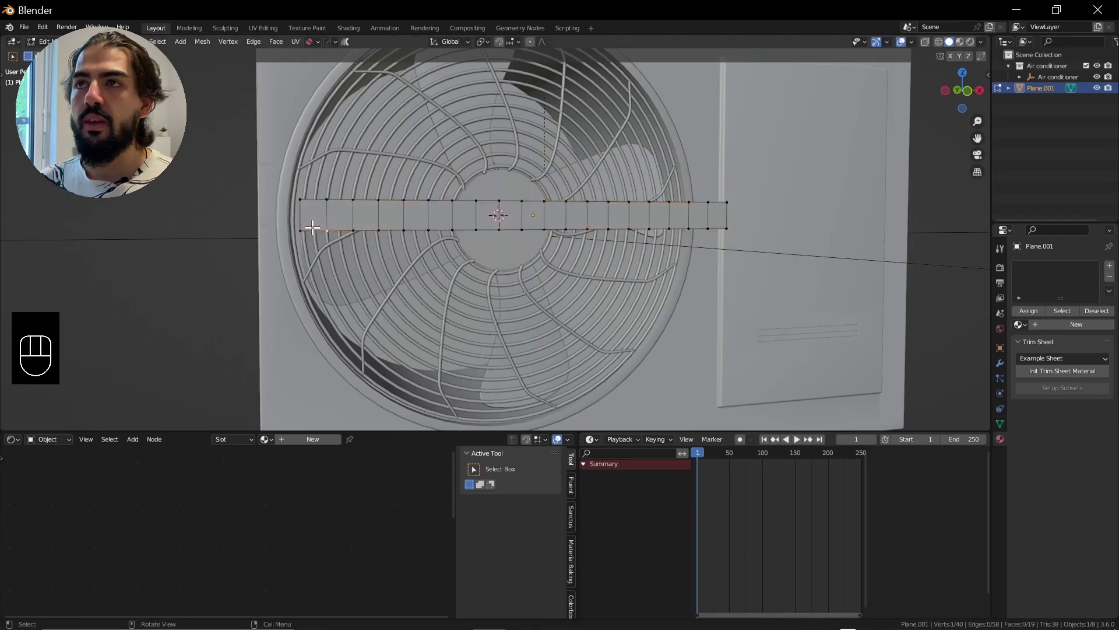
key("3")
key("2")
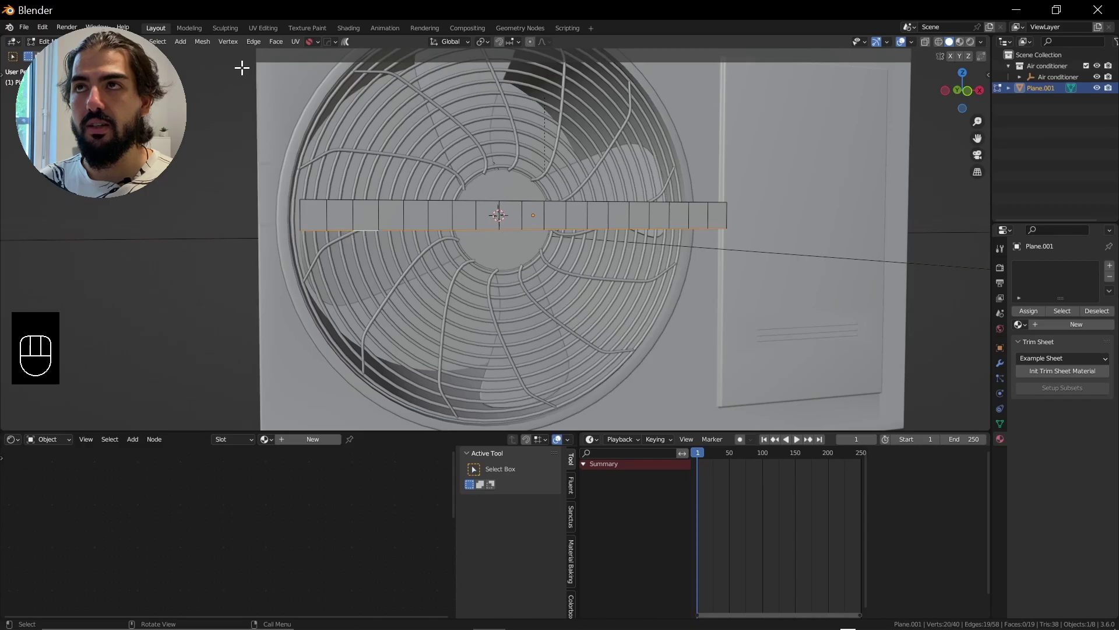
left_click(158, 41)
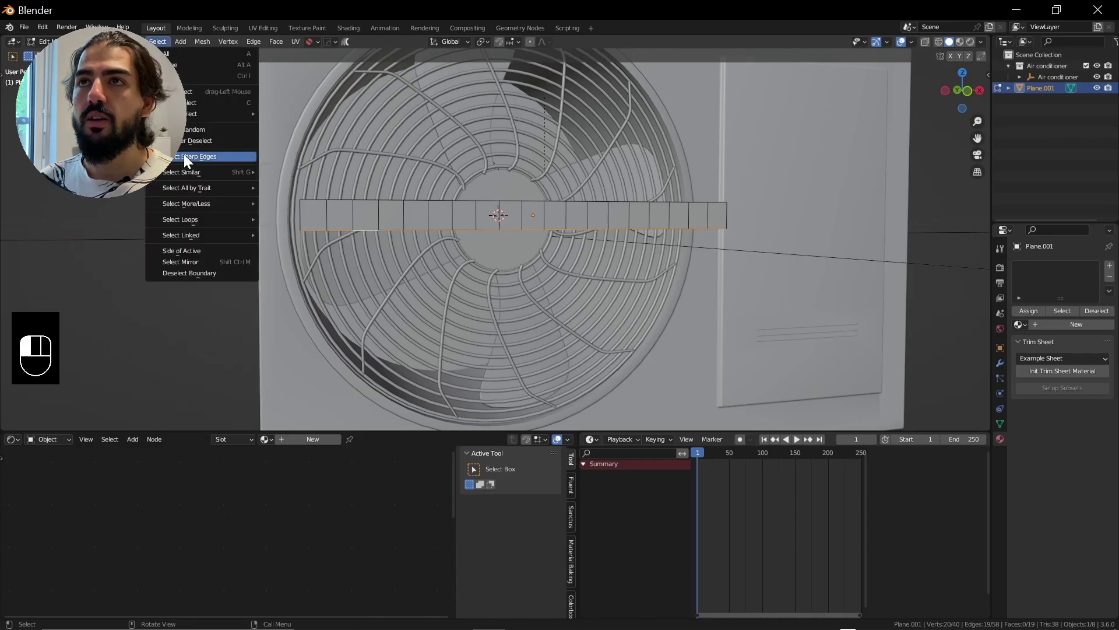
left_click(194, 141)
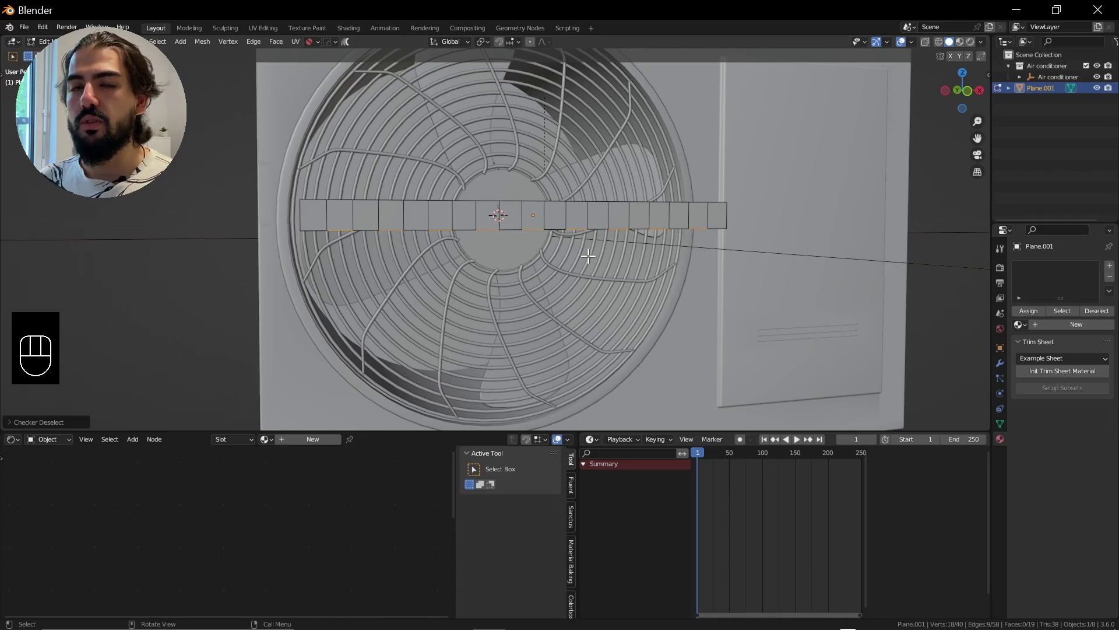
Extrude the selected alternate lower edges straight down to form hanging strips in front of the fan grille.
key("e")
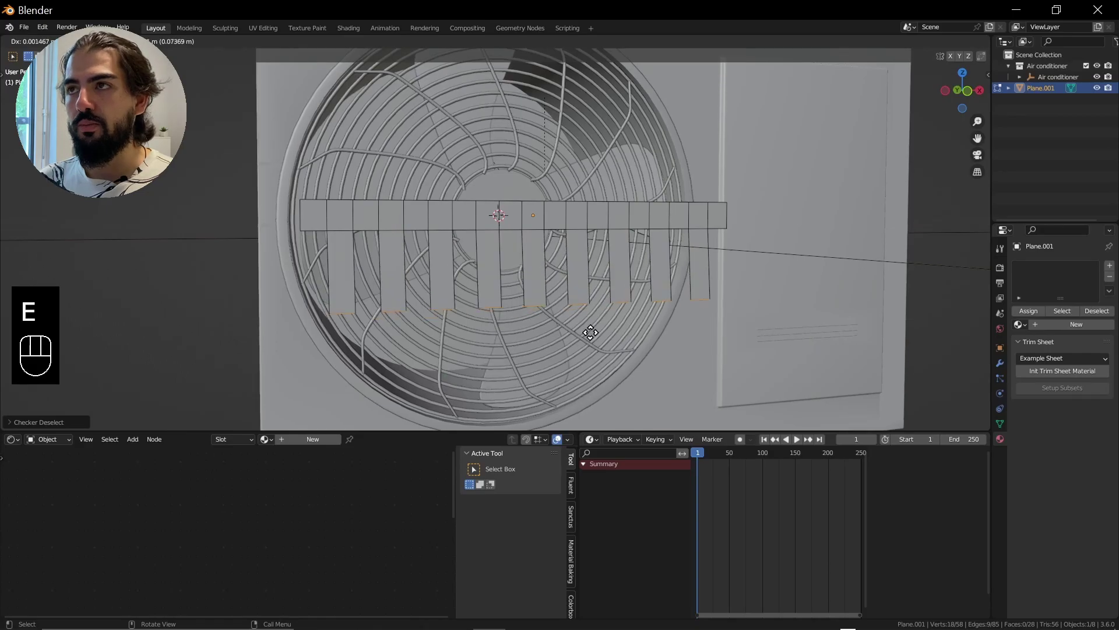
key("ctrl+z")
scroll(606, 300, "up", 5)
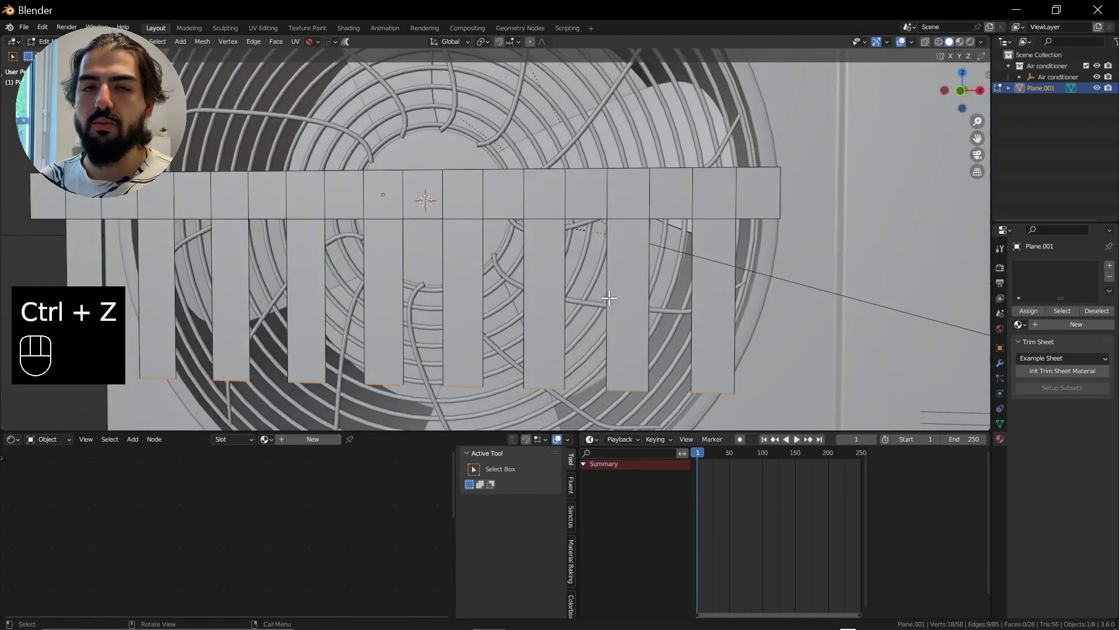
scroll(609, 298, "down", 5)
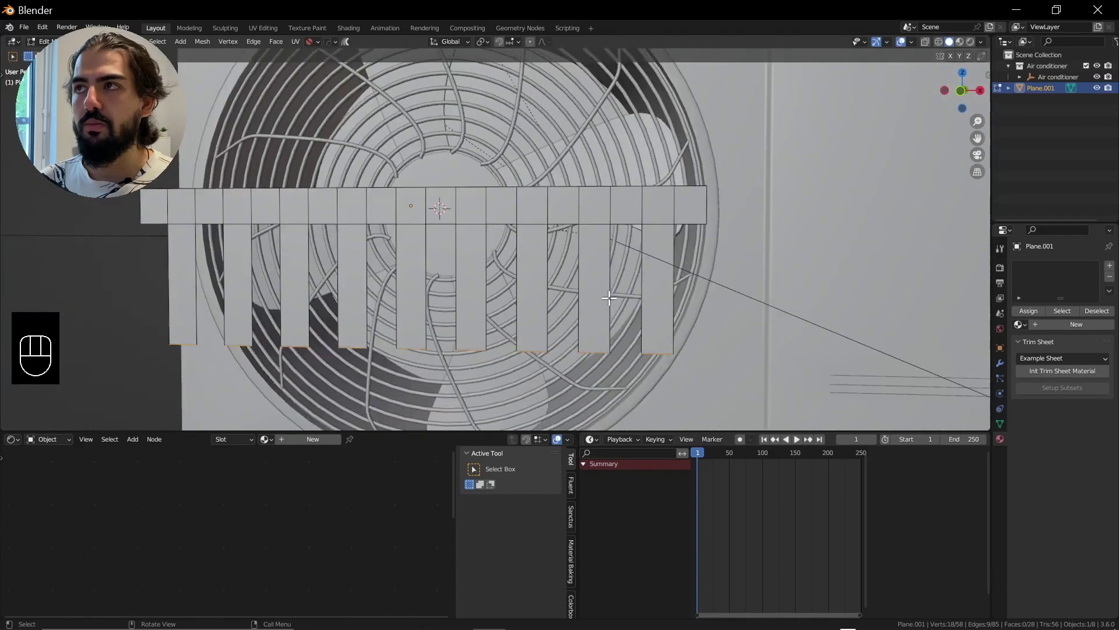
Assign the two outer end edges of the horizontal band to a new vertex group, and return to Object Mode.
key("2")
left_click(707, 205)
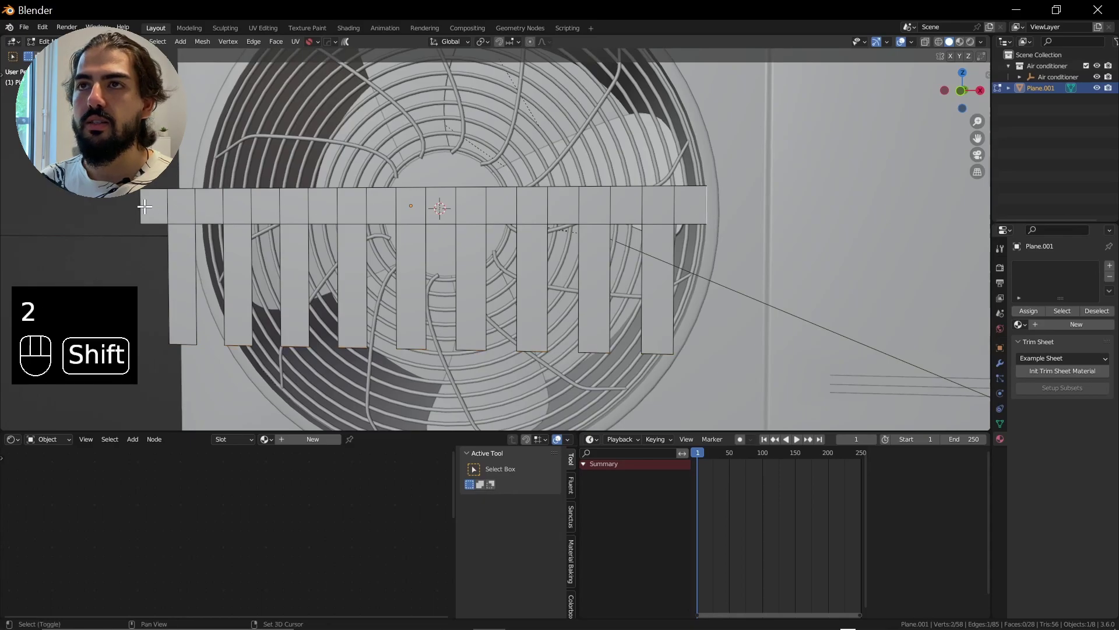
left_click(1000, 425)
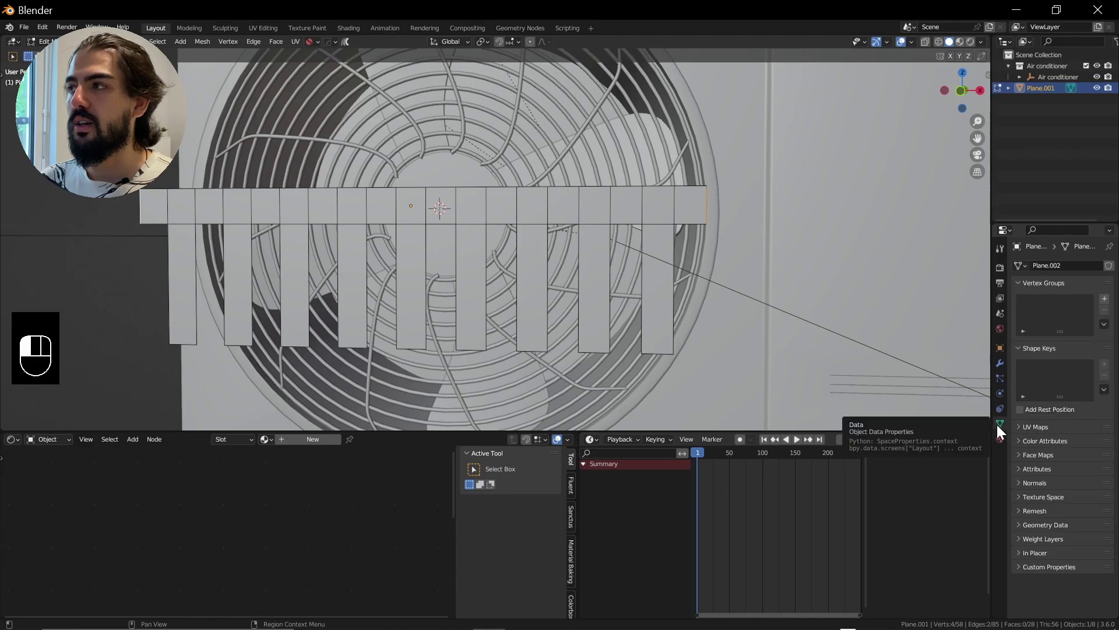
left_click(1105, 300)
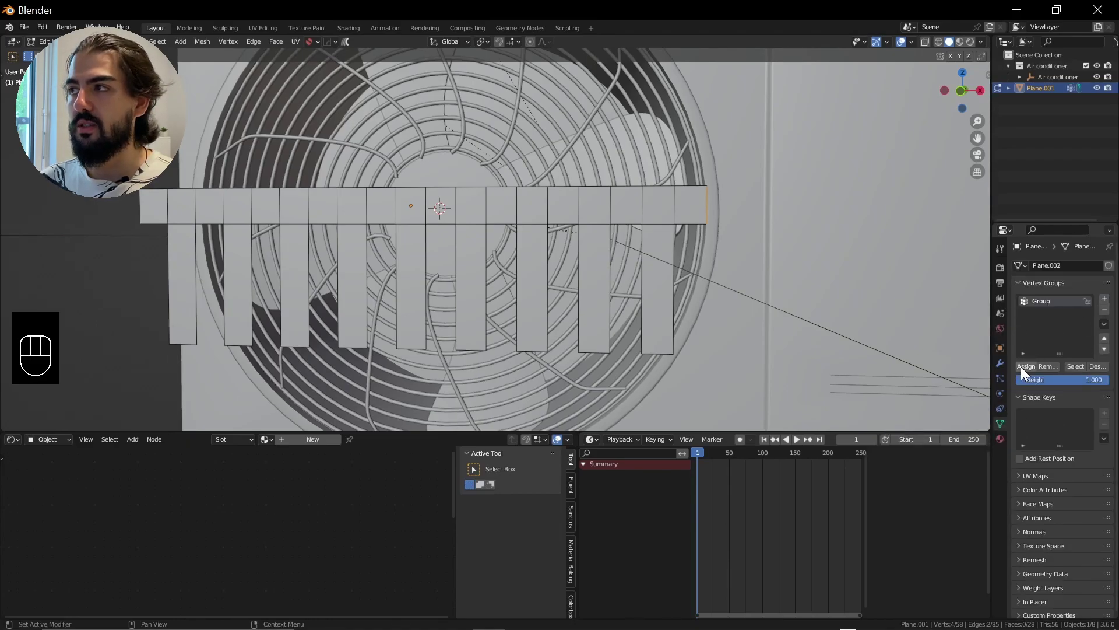
key("Tab")
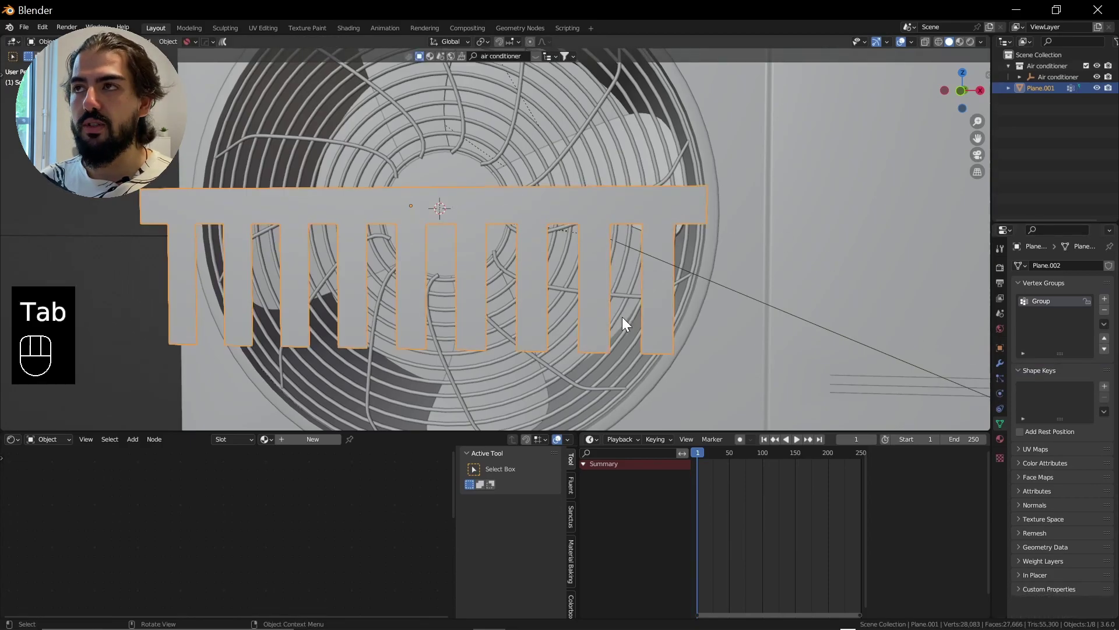
Add Cloth physics to the strip mesh and set its pin group to the vertex group Group.
left_click(1000, 389)
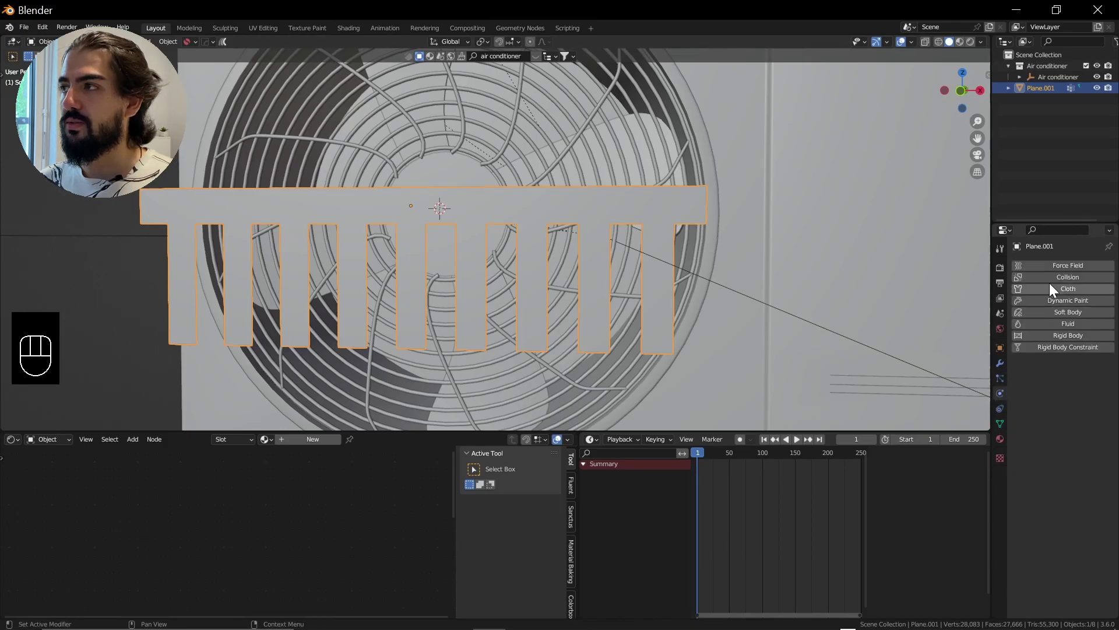
left_click(1050, 285)
scroll(1039, 498, "down", 8)
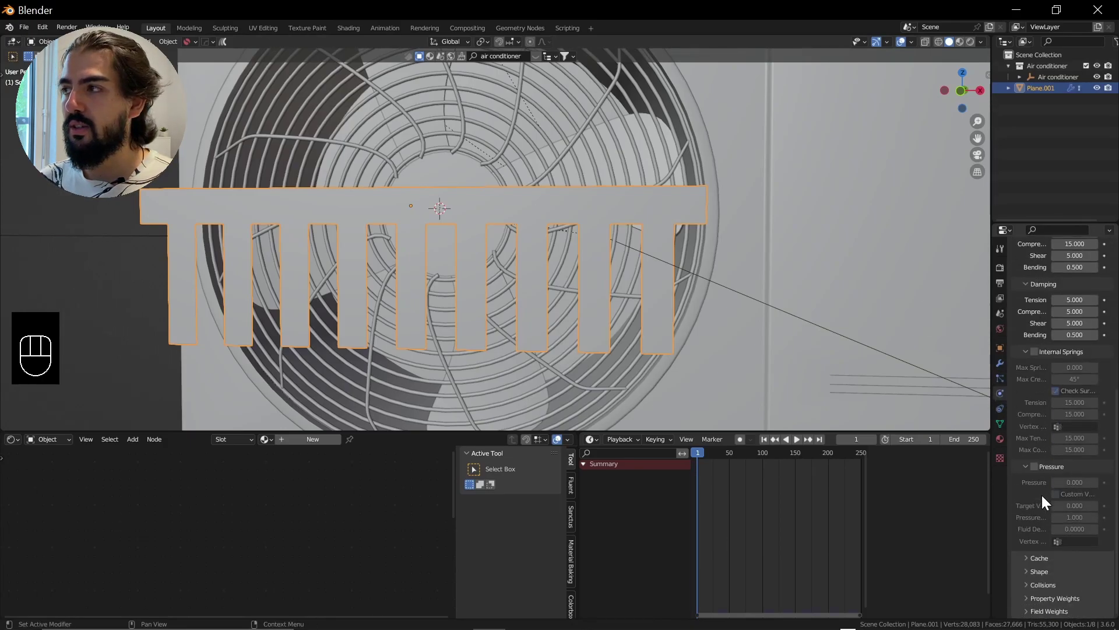
left_click(1030, 570)
scroll(1030, 562, "down", 3)
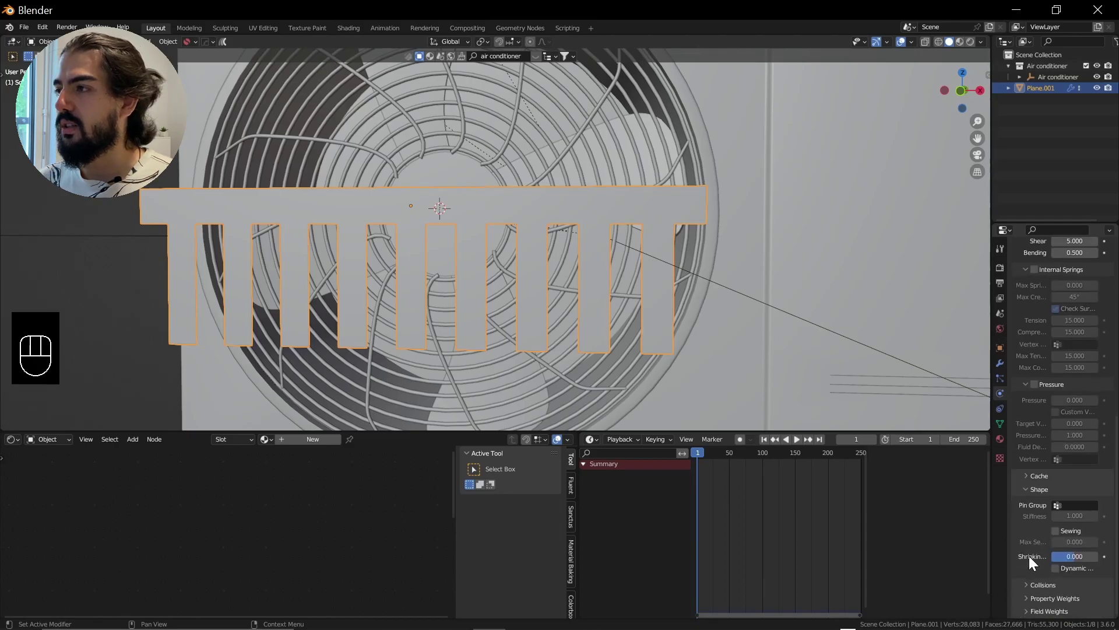
left_click(1077, 505)
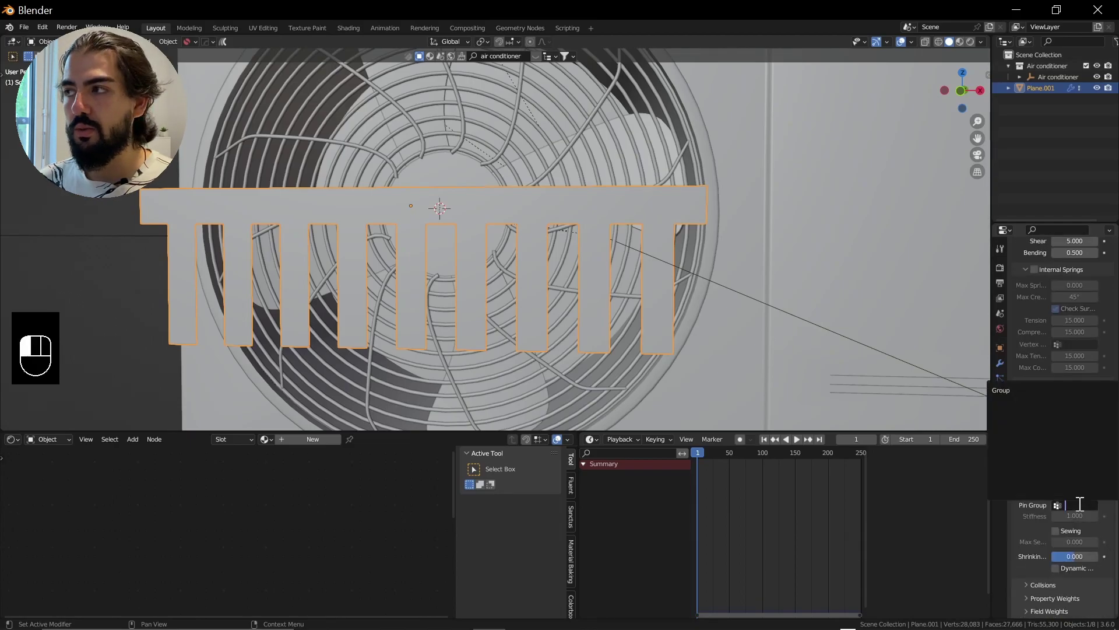
left_click(1030, 390)
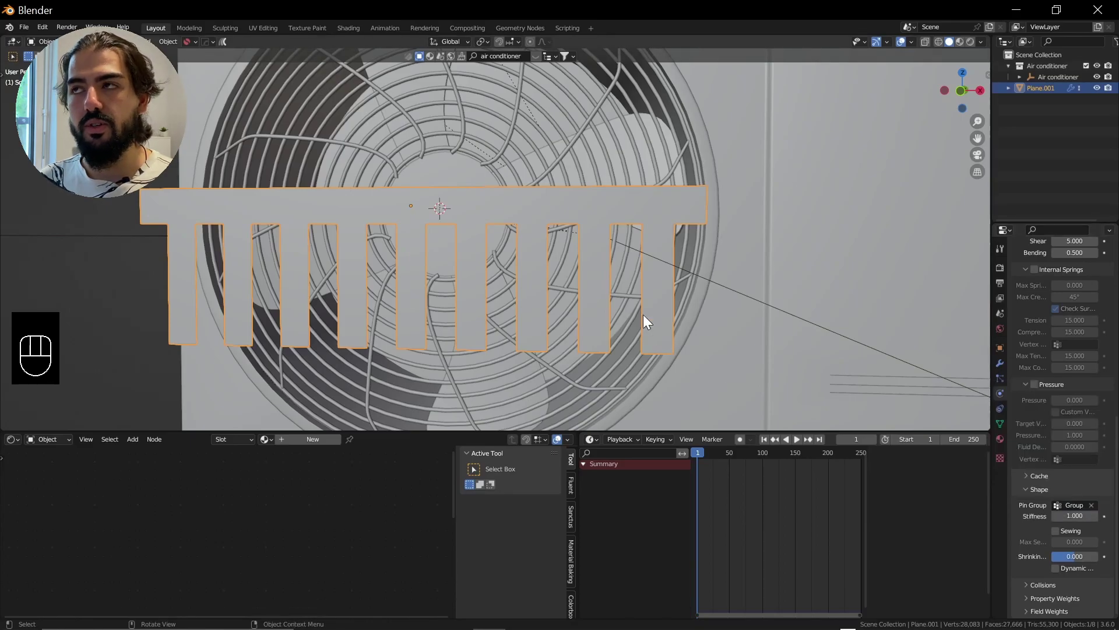
Add a Wind force field at the fan's centre.
middle_click_drag(484, 222, 428, 240)
scroll(426, 240, "down", 2)
left_click(421, 230)
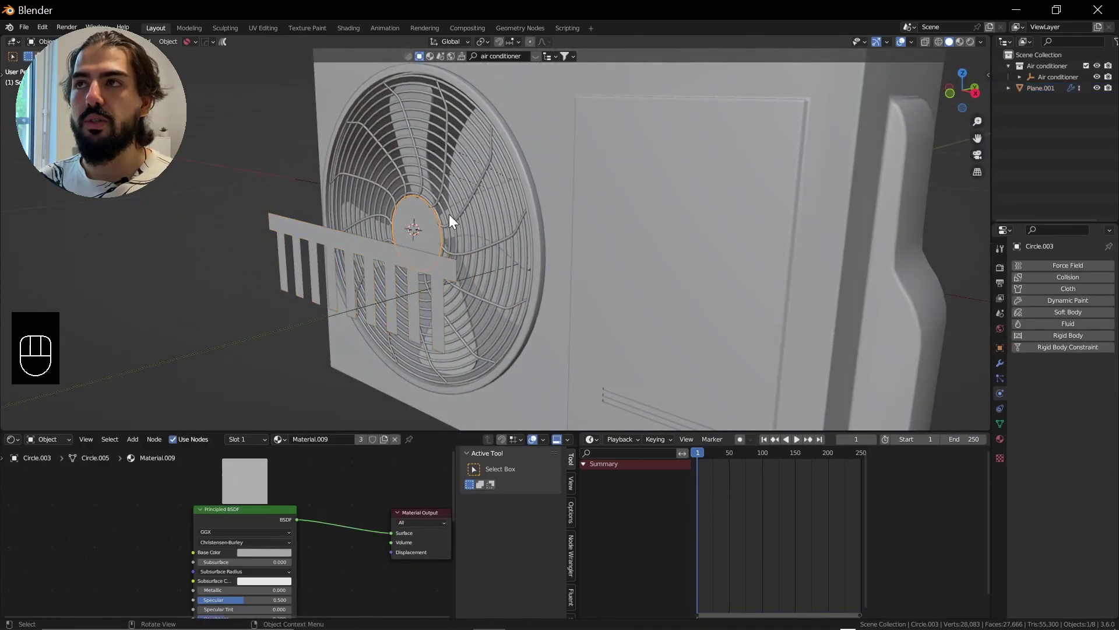
key("shift+a")
mouse_move(426, 350)
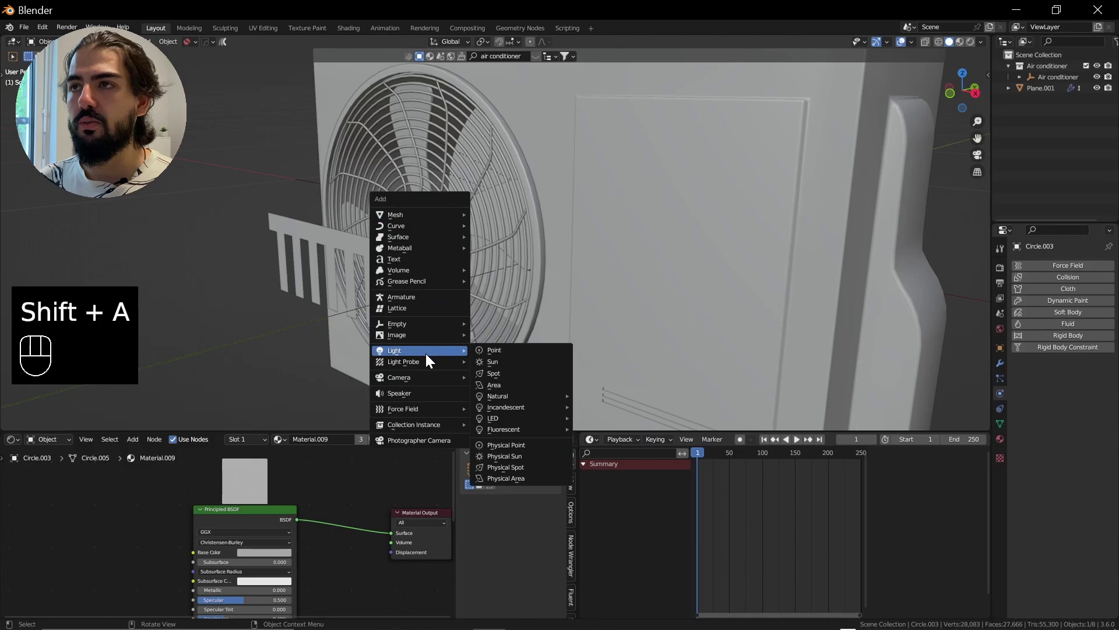
mouse_move(417, 408)
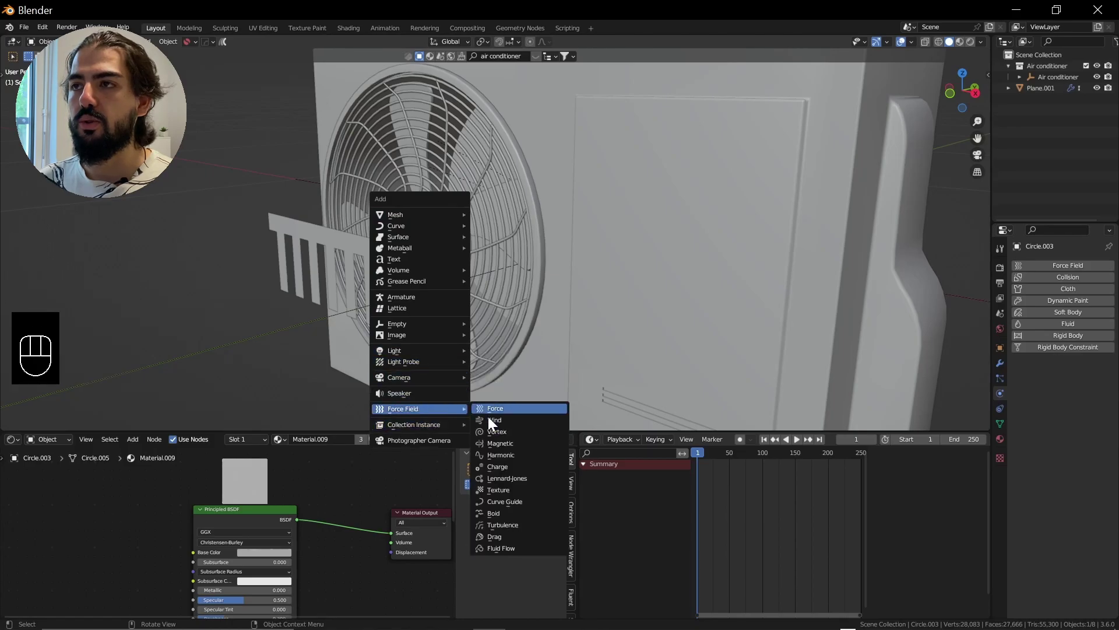
left_click(491, 418)
scroll(553, 322, "down", 4)
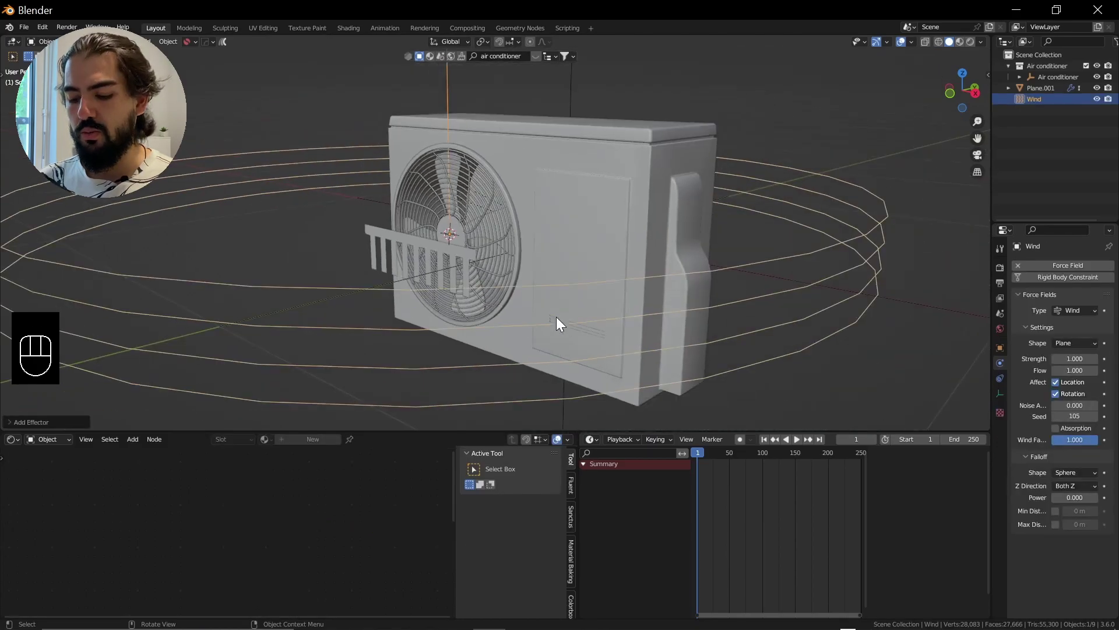
Rotate the wind force field 90 degrees about X and scale it down to roughly the fan's size.
type("rx90")
key("Return")
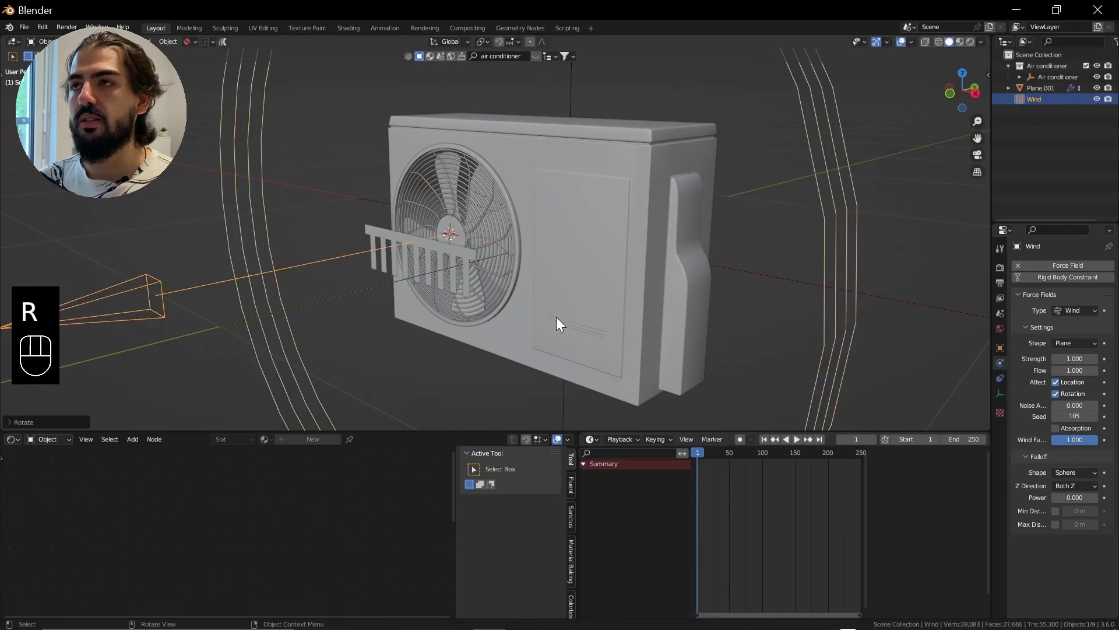
key("s")
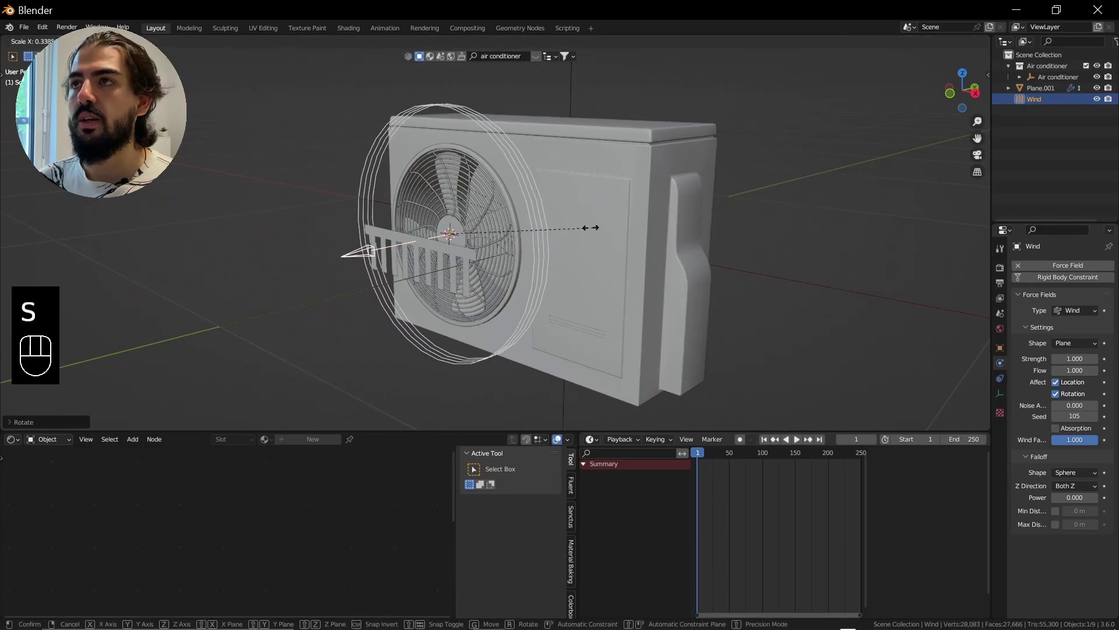
left_click(505, 233)
Select the strip mesh and move it along Y until it sits close to the fan grille.
left_click(433, 243)
mouse_move(433, 244)
middle_mouse_down()
mouse_move(443, 251)
mouse_move(425, 252)
middle_mouse_up()
key("g")
key("y")
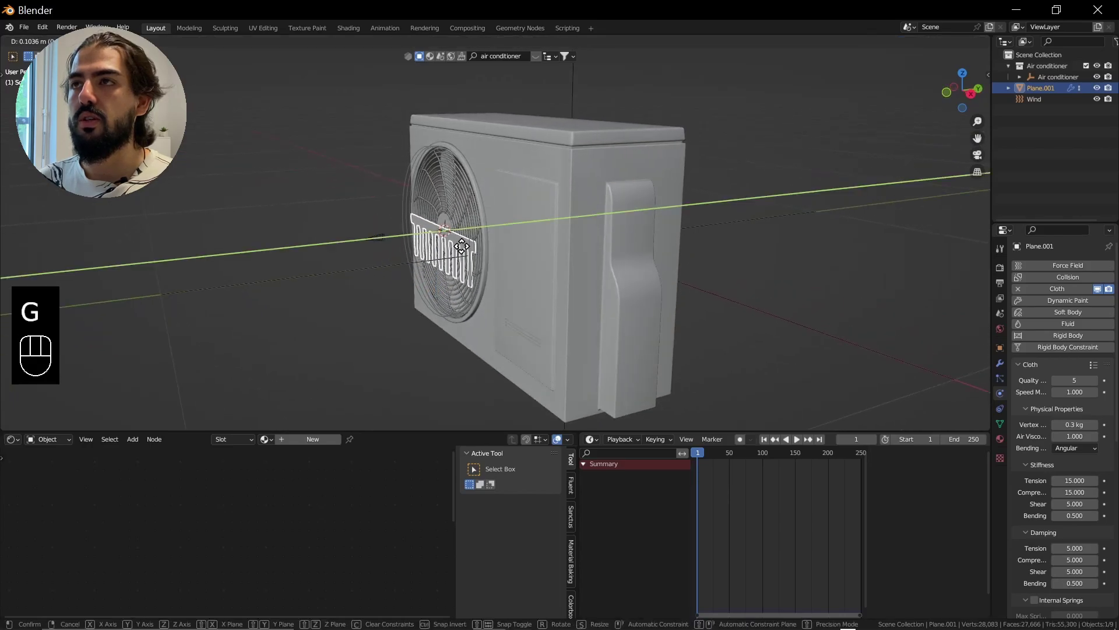
left_click(462, 247)
key("g")
key("y")
left_click(484, 236, "shift")
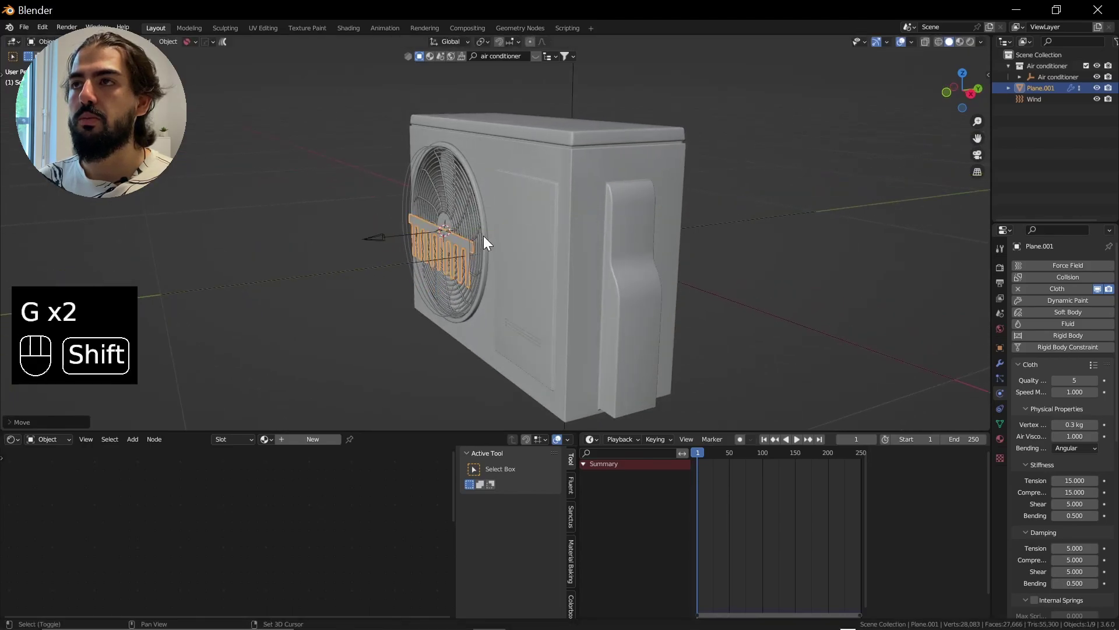
Play the cloth simulation and examine how the strips move in front of the fan.
scroll(629, 303, "down", 3)
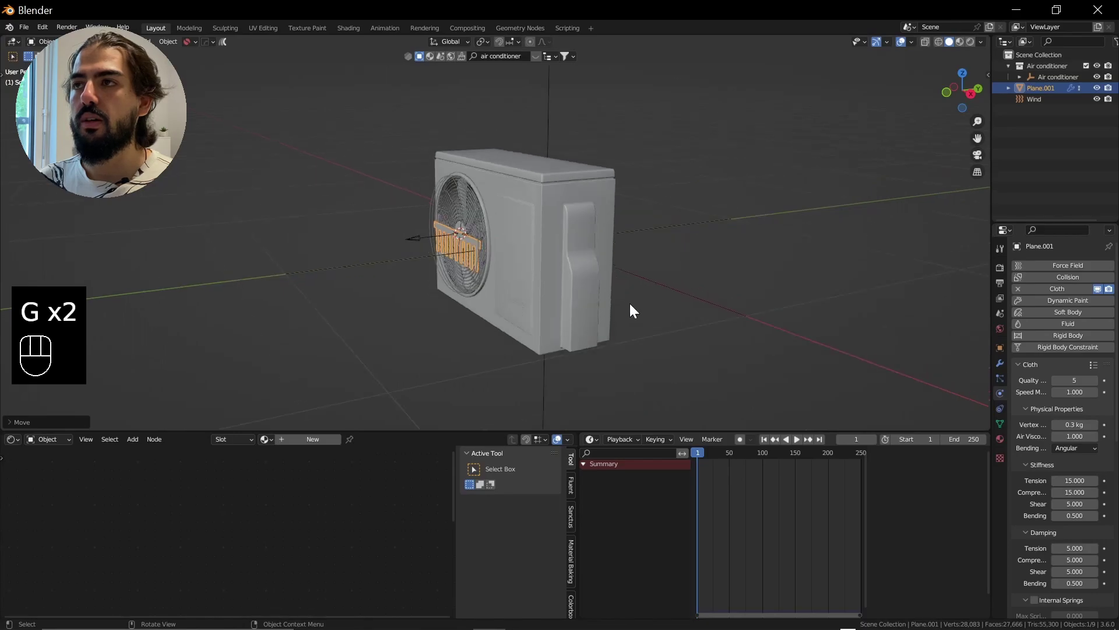
middle_click_drag(523, 301, 610, 280)
scroll(610, 279, "up", 5)
key("space")
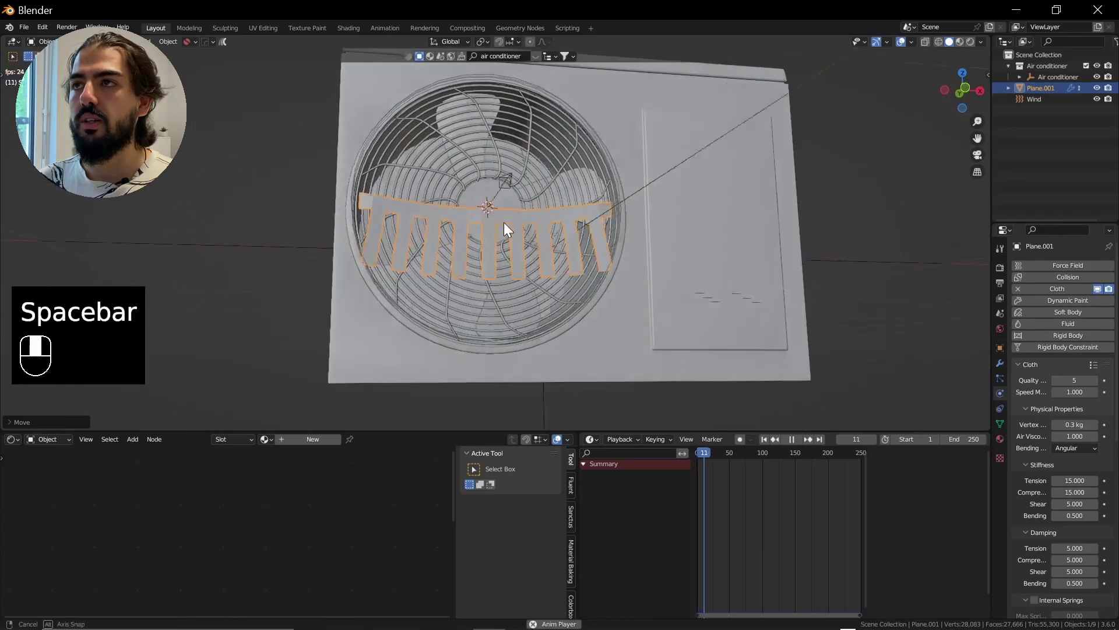
middle_click_drag(505, 225, 565, 243)
scroll(589, 250, "up", 4)
middle_click_drag(656, 261, 617, 243)
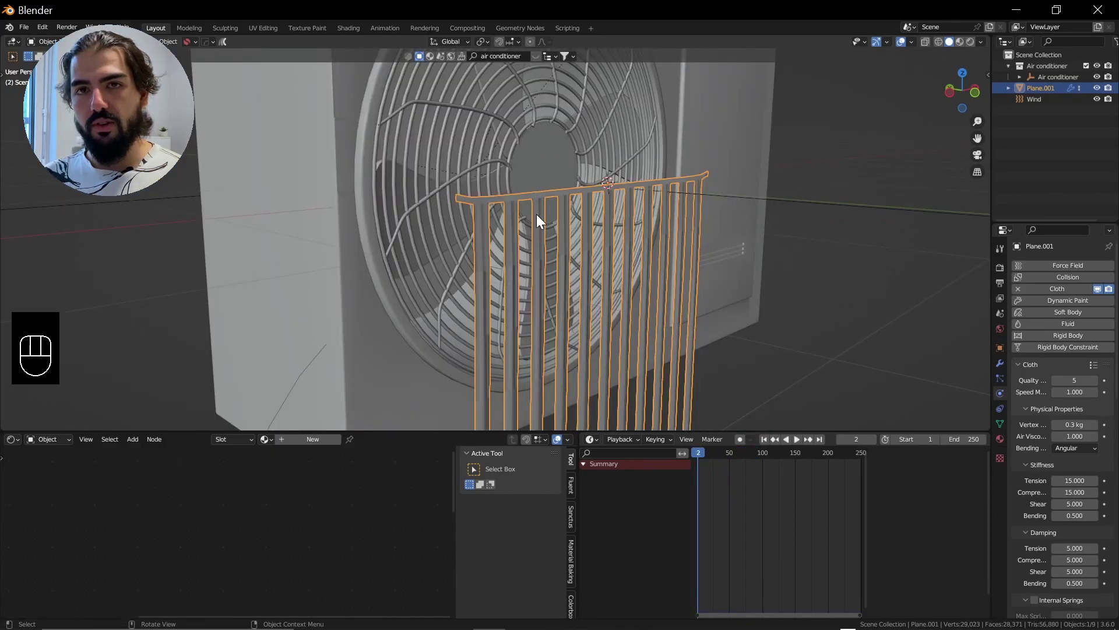
Examine the subdivided strip mesh in Edit Mode, including its end edges and the vertex group, and return to Object Mode.
middle_click_drag(537, 214, 528, 193)
key("Tab")
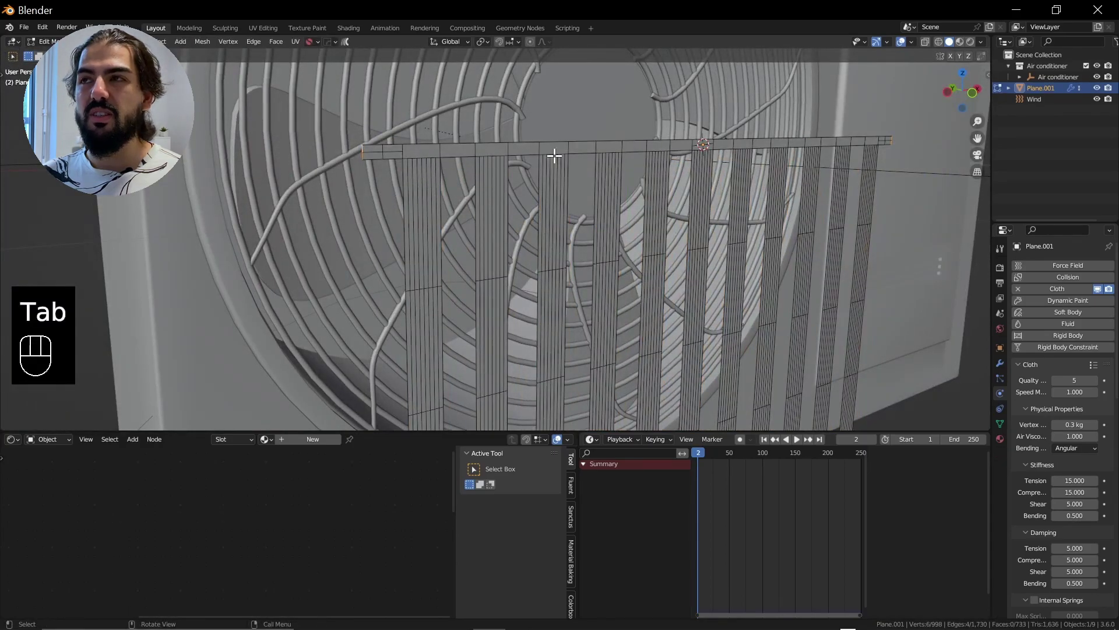
scroll(538, 158, "down", 8)
middle_click_drag(565, 235, 547, 165, "shift")
scroll(550, 177, "up", 3)
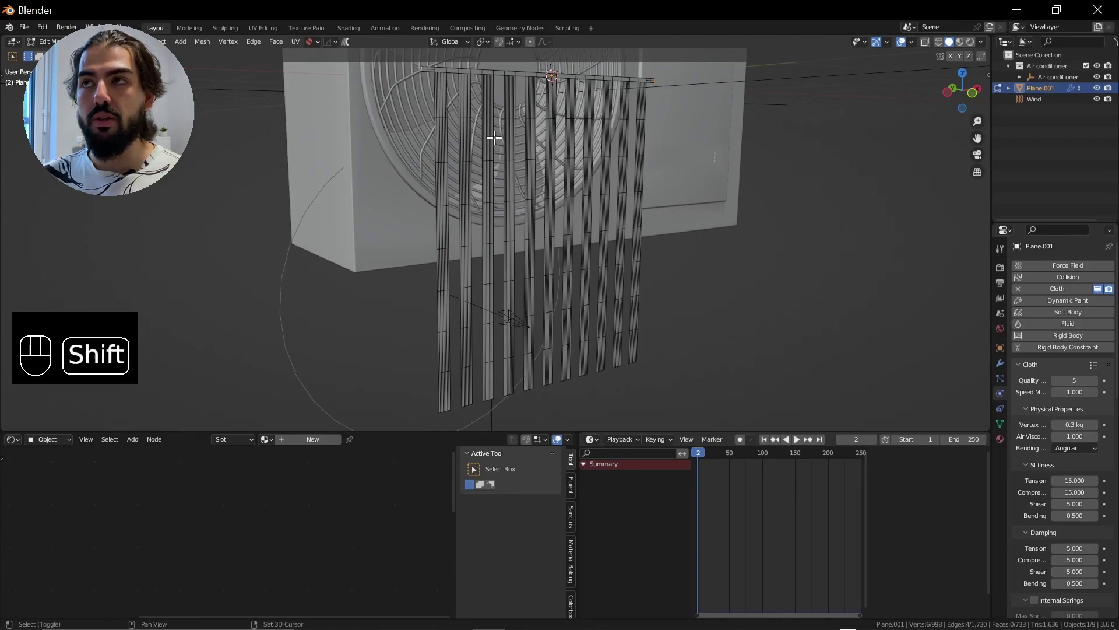
middle_click_drag(495, 138, 492, 272, "shift")
scroll(492, 273, "up", 5)
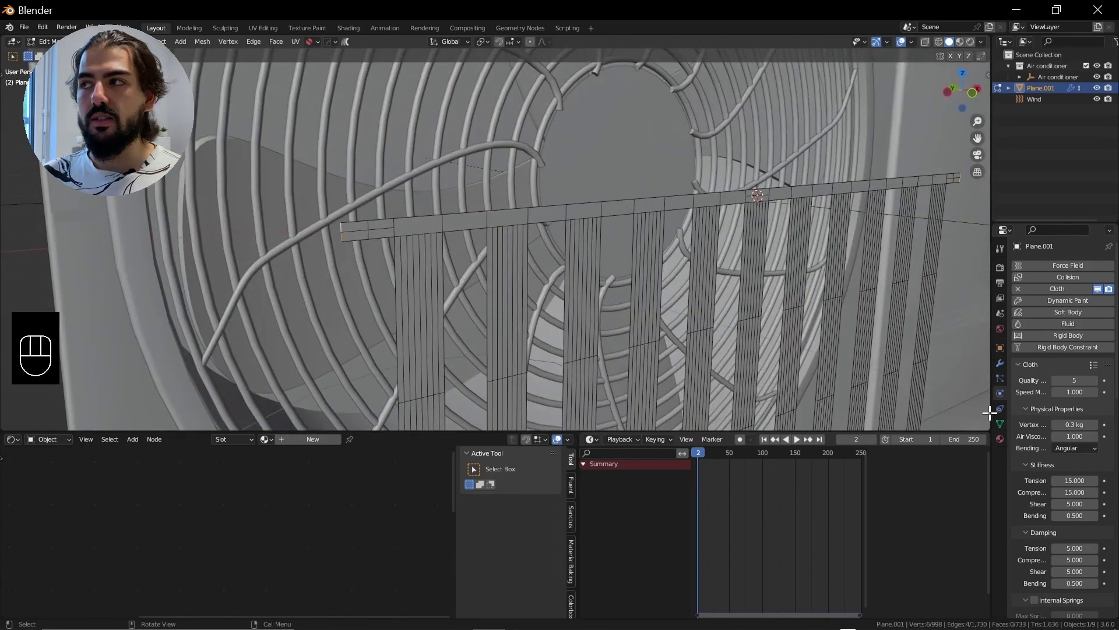
left_click(999, 423)
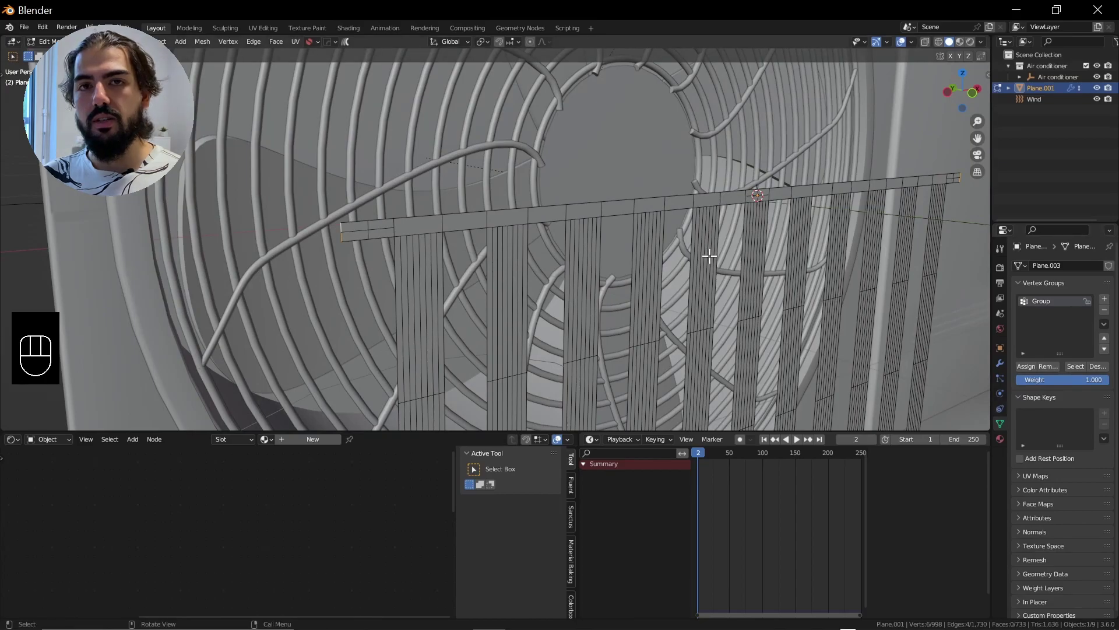
key("Tab")
scroll(723, 257, "down", 4)
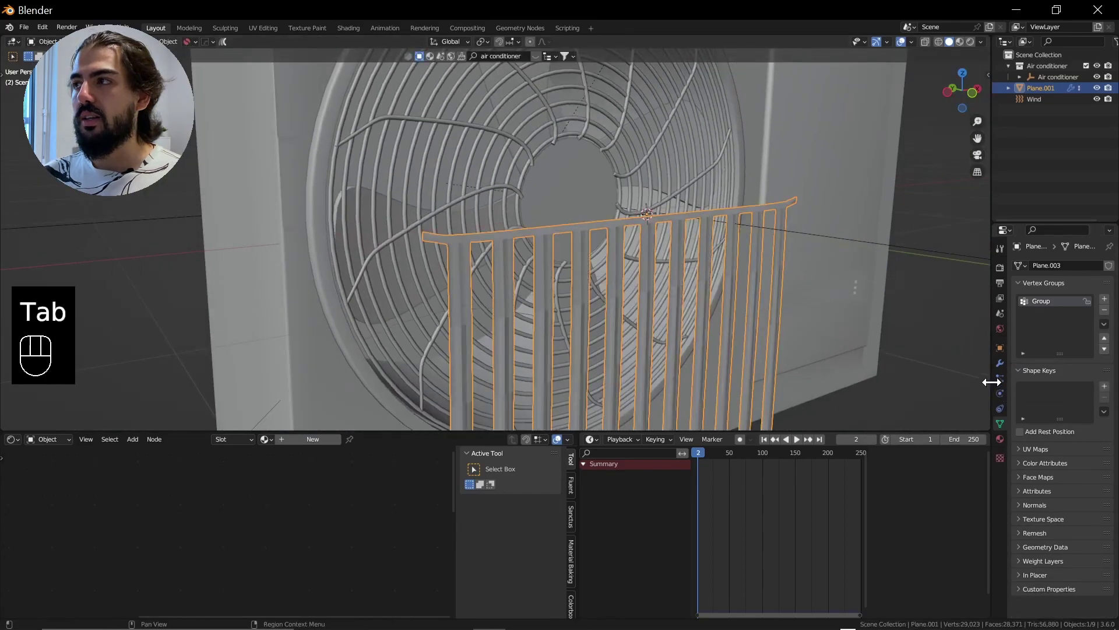
Review the strip mesh's cloth settings down to the pin group and field weights.
left_click(998, 378)
left_click(1000, 392)
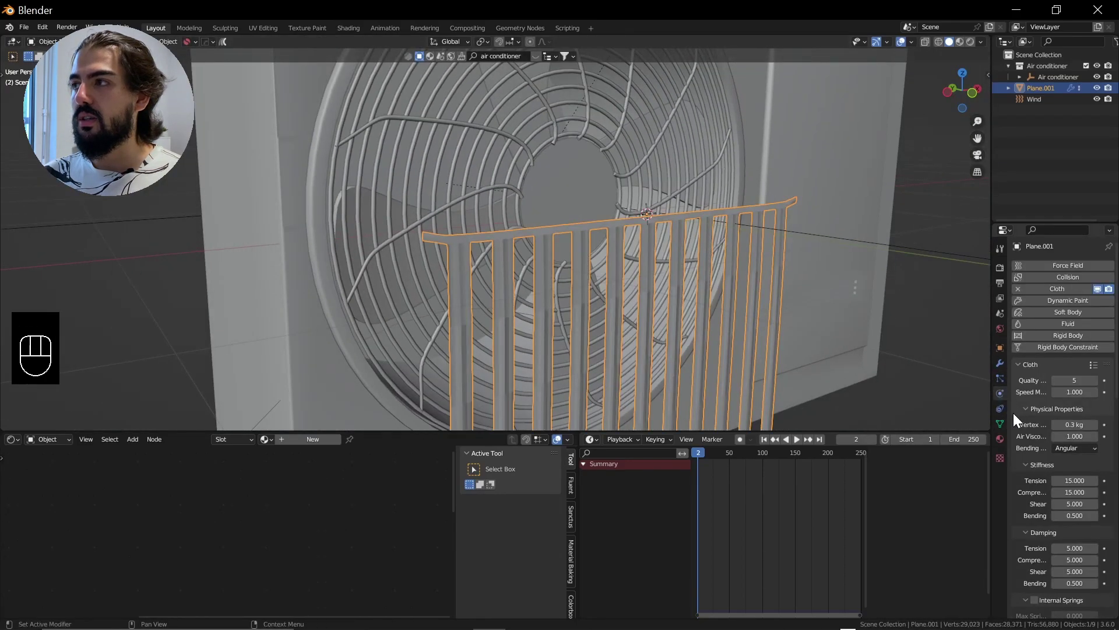
scroll(1014, 413, "down", 10)
scroll(694, 345, "down", 4)
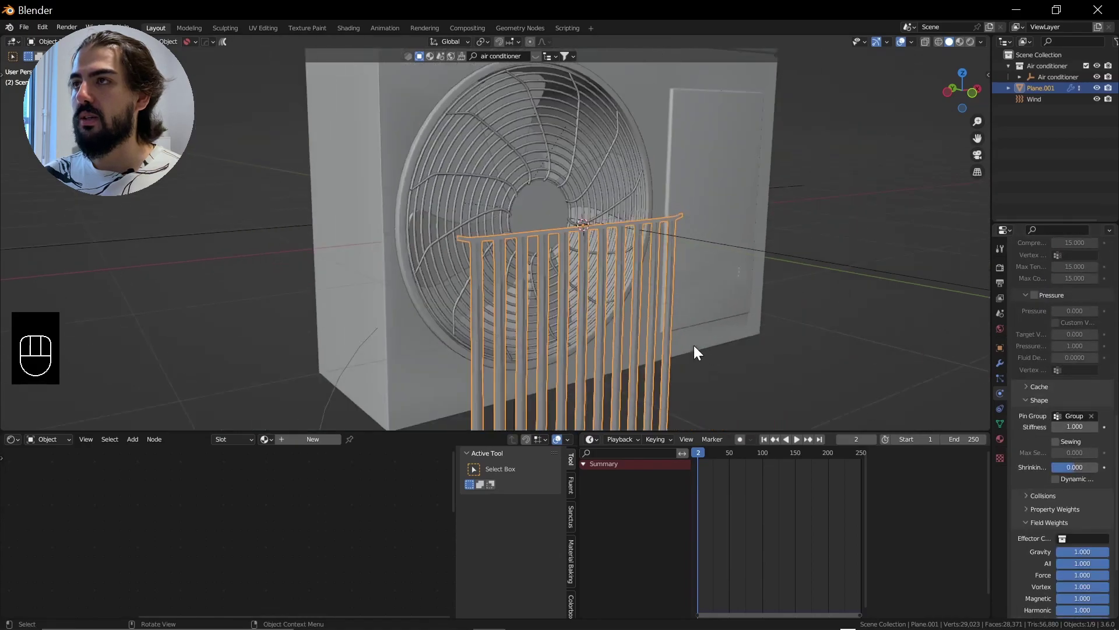
Move the strip mesh along Y so that its band sits just in front of the fan grille.
middle_click_drag(694, 345, 600, 298)
key("Tab")
scroll(604, 286, "up", 5)
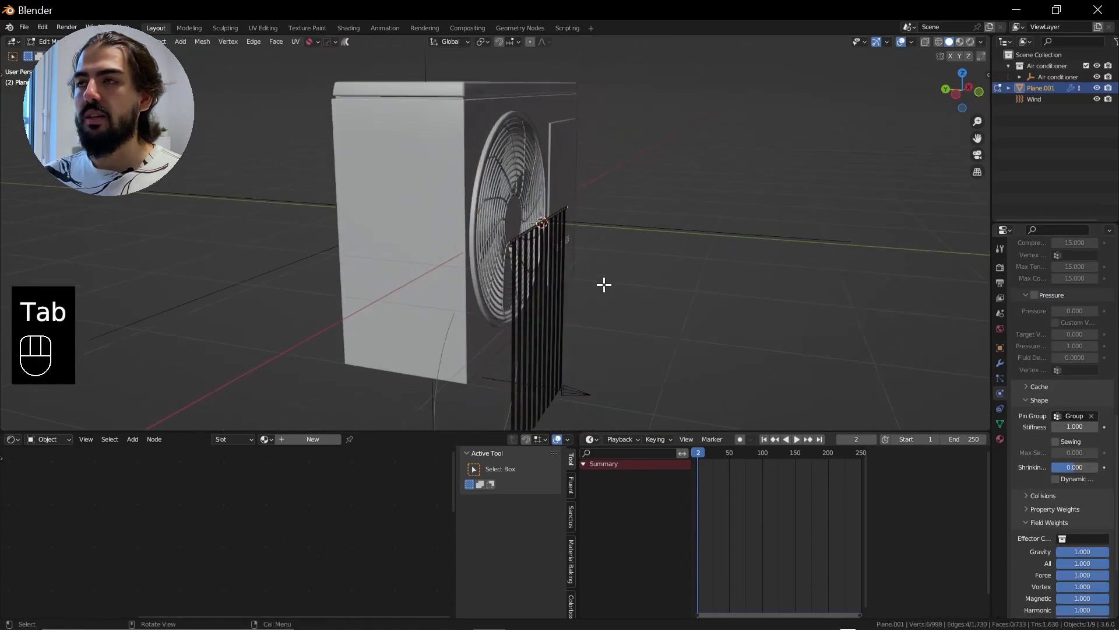
key("Tab")
key("g")
key("x")
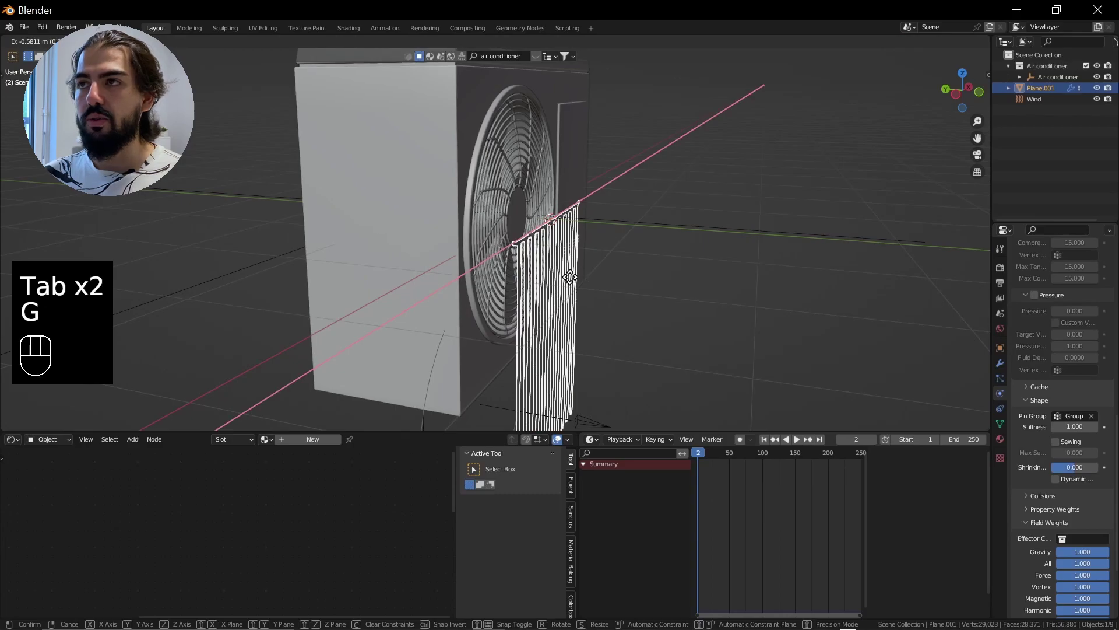
key("y")
left_click(562, 275)
key("g")
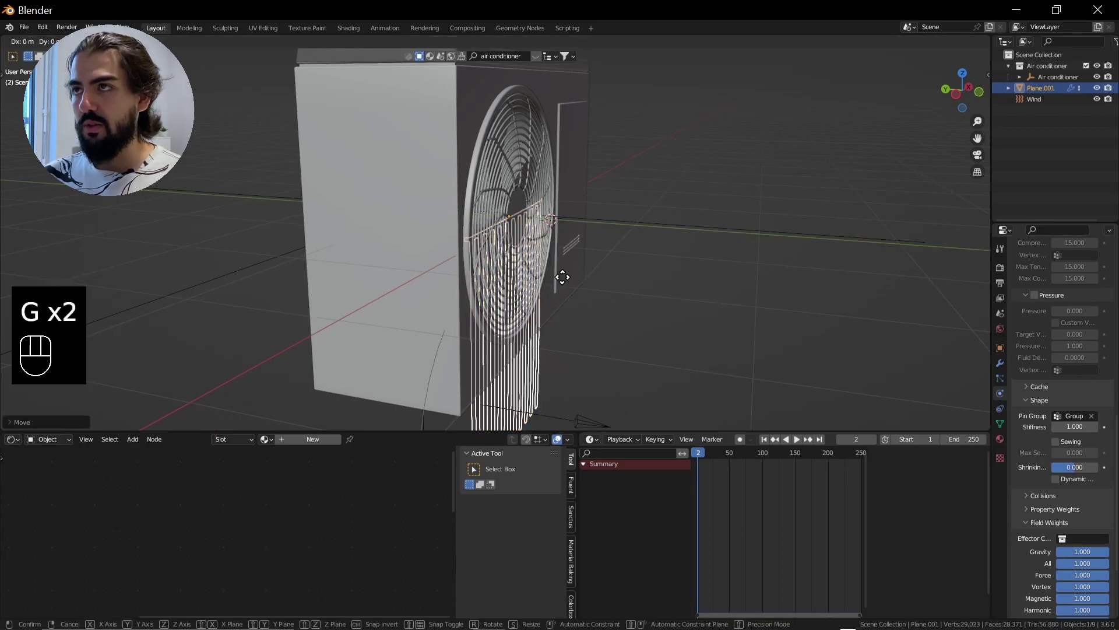
key("y")
left_click(577, 281, "shift")
Play the cloth simulation of the subdivided strips from the new position.
mouse_move(577, 281)
middle_mouse_down()
mouse_move(580, 250)
mouse_move(593, 254)
mouse_move(573, 246)
mouse_move(431, 246)
mouse_move(531, 251)
middle_mouse_up()
scroll(594, 253, "up", 4)
key("space")
scroll(575, 246, "down", 5)
Switch the viewport to Rendered shading and clear the selection to view the strips blowing against the textured air conditioner.
key("z")
left_click(526, 227)
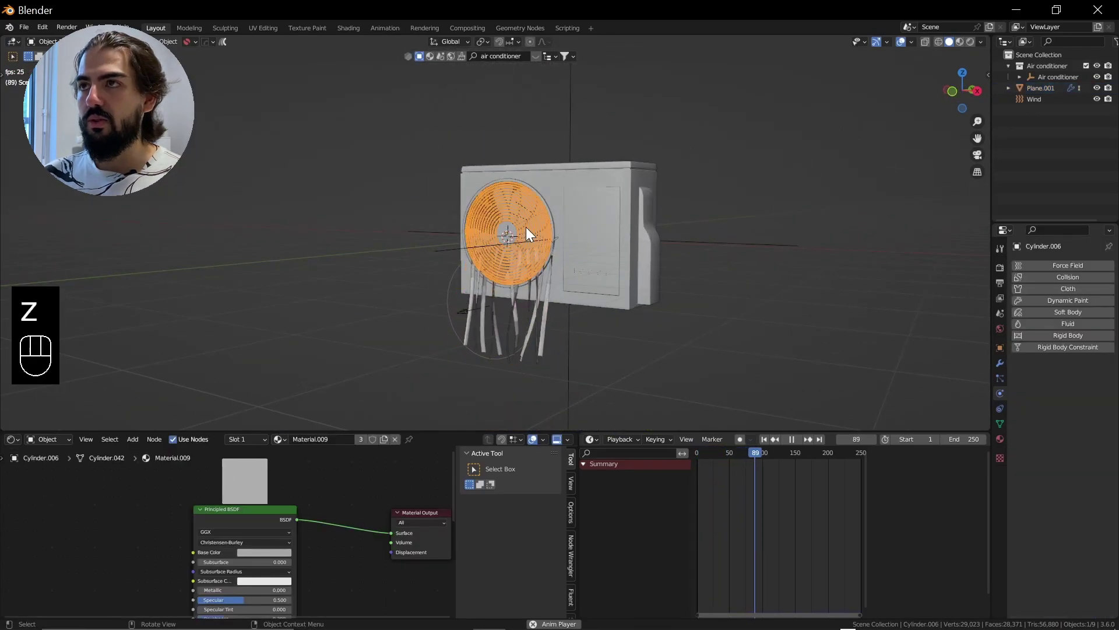
key("z")
left_click(517, 172)
left_click(717, 198)
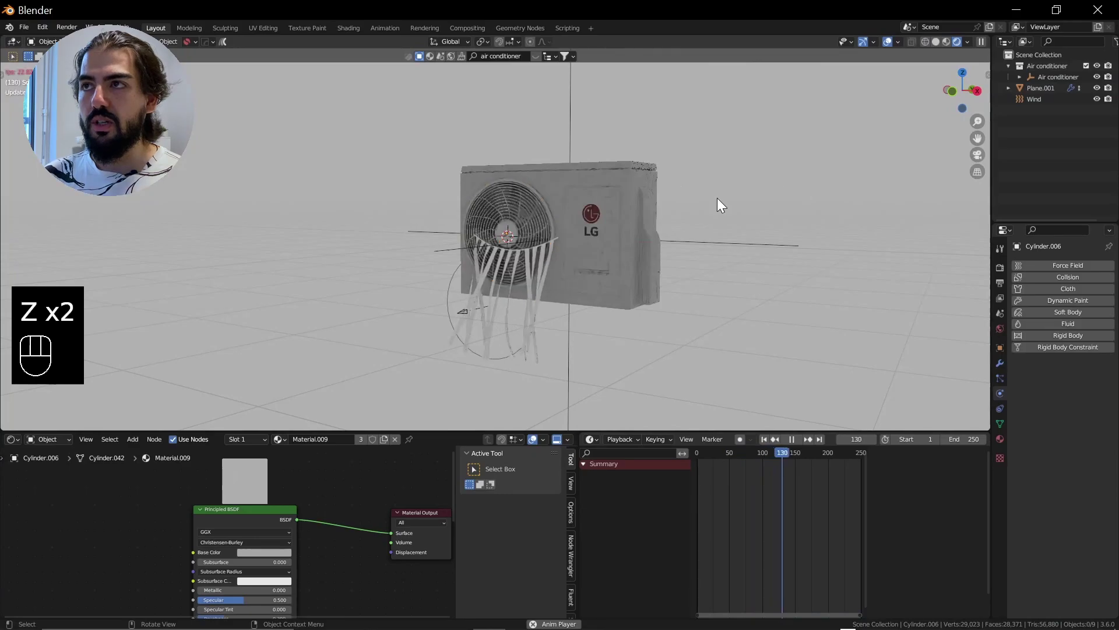
scroll(622, 200, "up", 3)
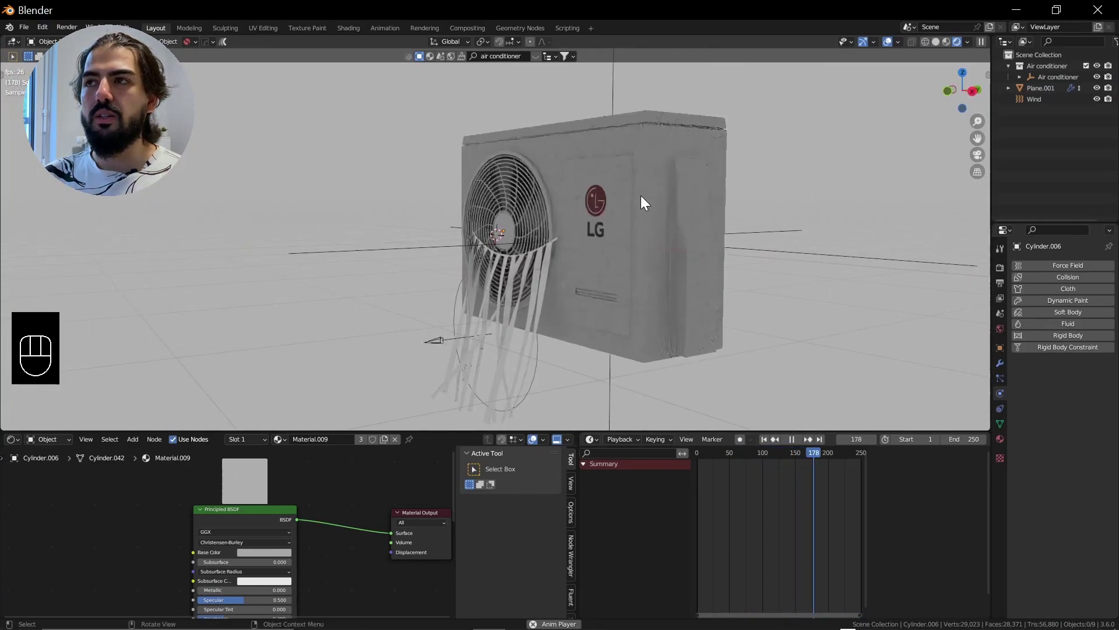
scroll(473, 223, "up", 1)
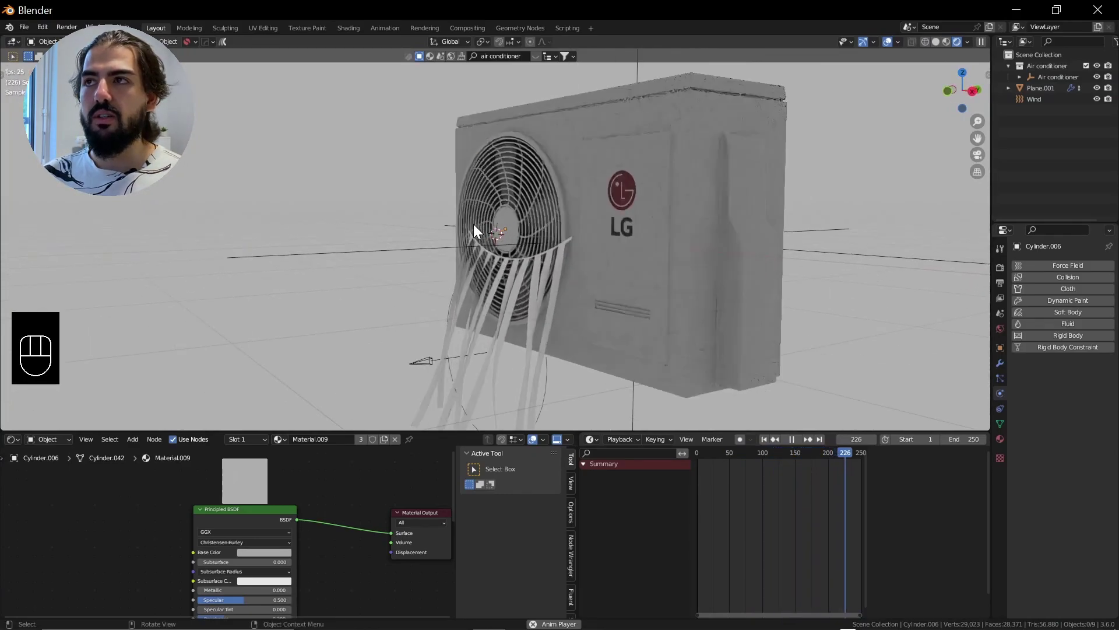